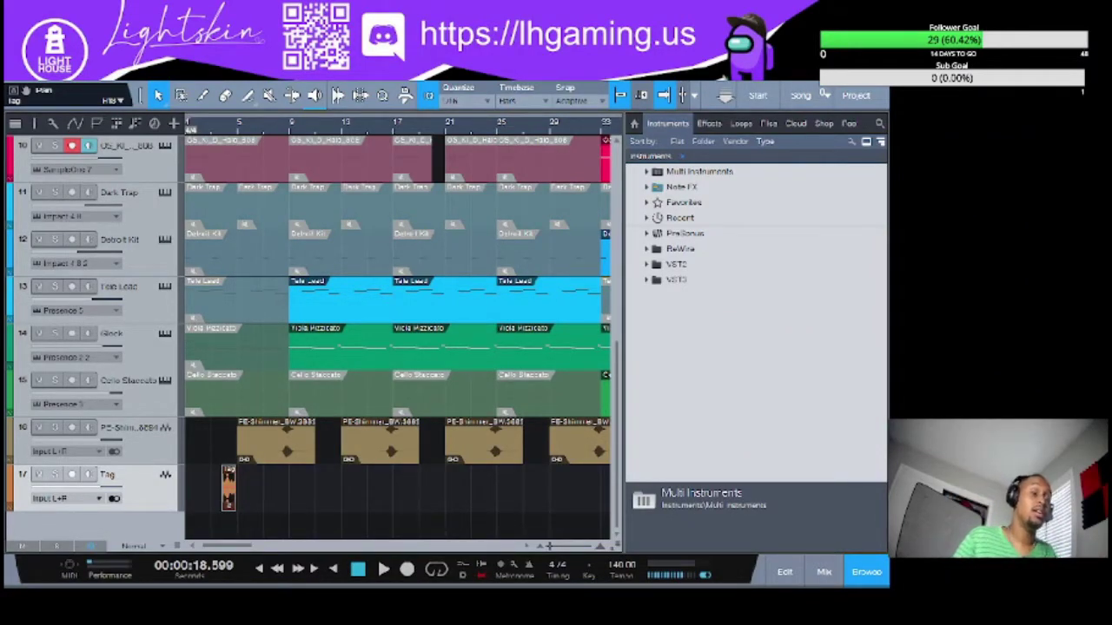
Select the clip on the Tag track and turn off monitoring and record arm on the 808 track 10
{"action": "left_click", "coordinate": [228, 488]}
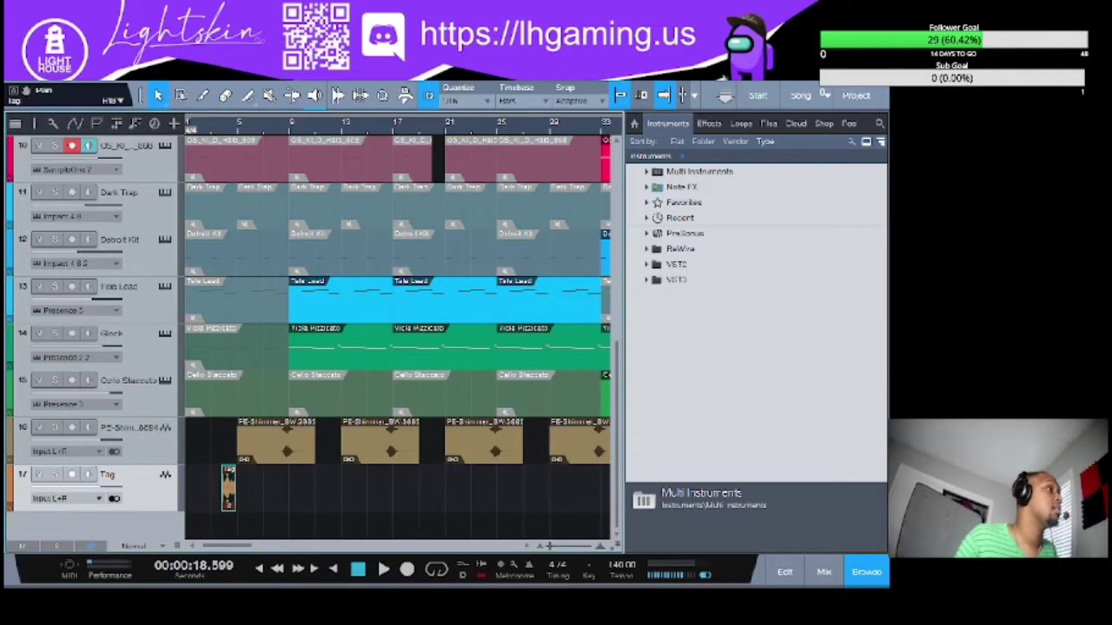
{"action": "left_click", "coordinate": [88, 145]}
{"action": "left_click", "coordinate": [72, 145]}
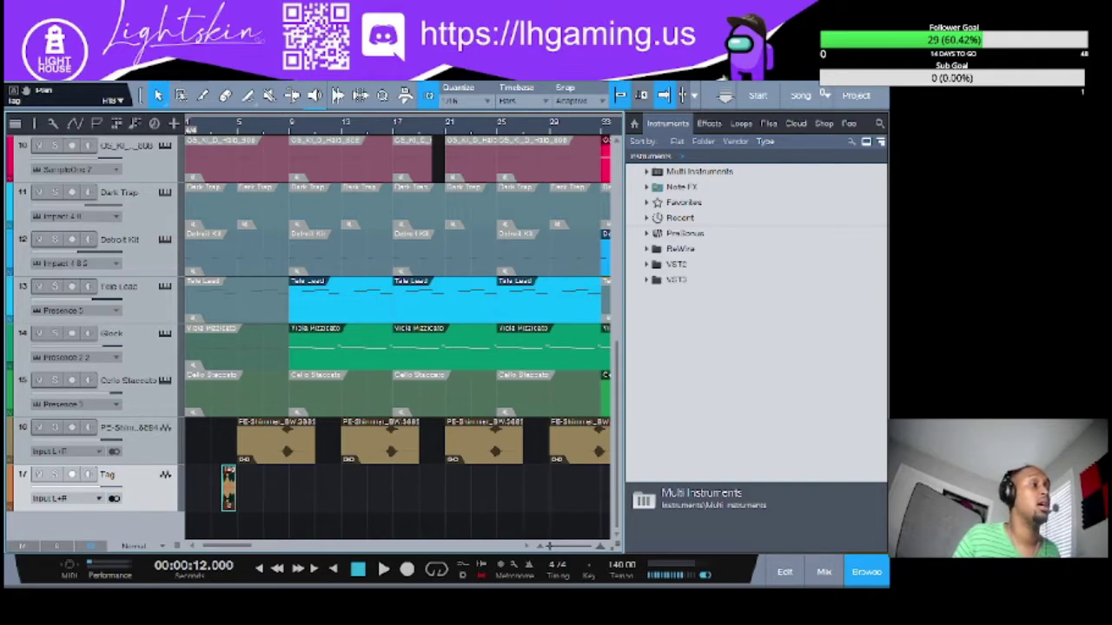
Play back the arrangement with the full song length in view and return the playhead to the start
{"action": "key", "text": "space"}
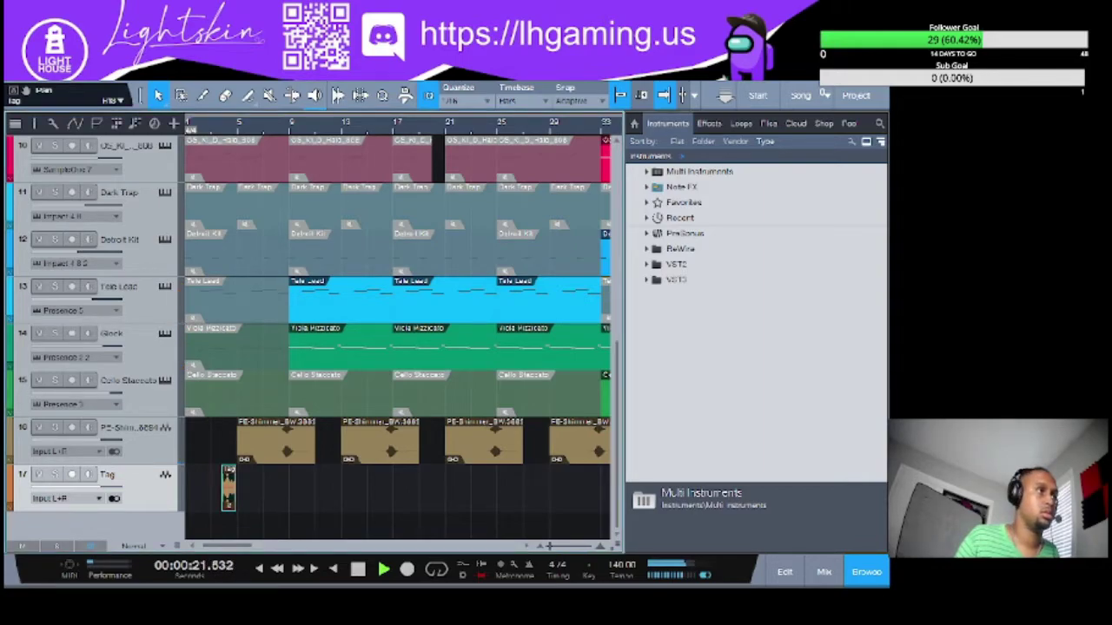
{"action": "key", "text": "w"}
{"action": "key", "text": "w"}
{"action": "key", "text": "w"}
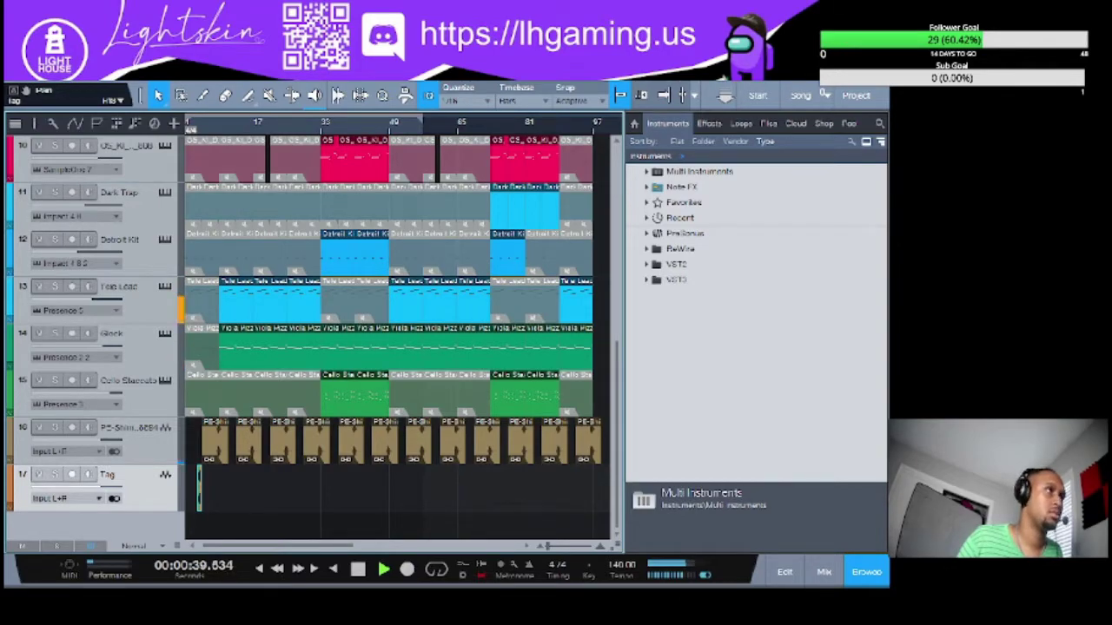
{"action": "key", "text": "space"}
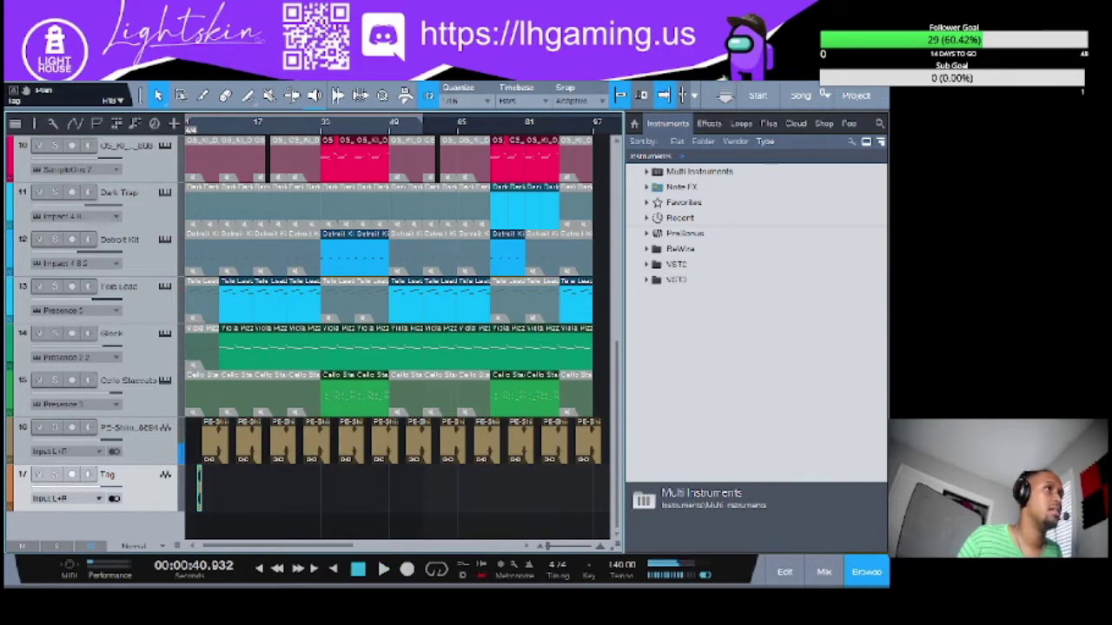
{"action": "key", "text": "space"}
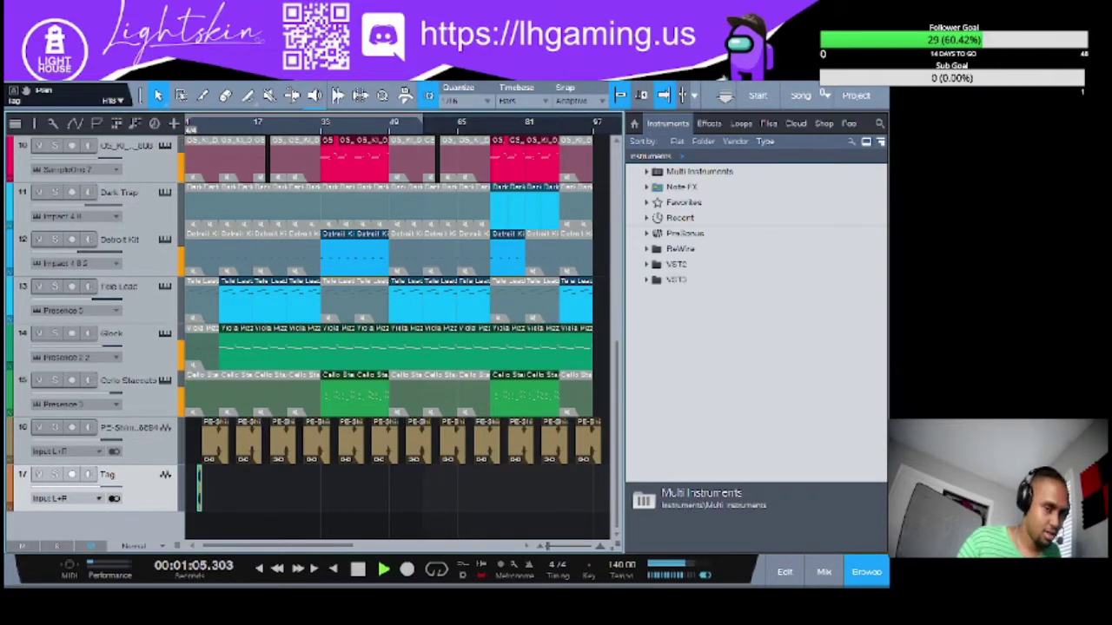
{"action": "key", "text": "space"}
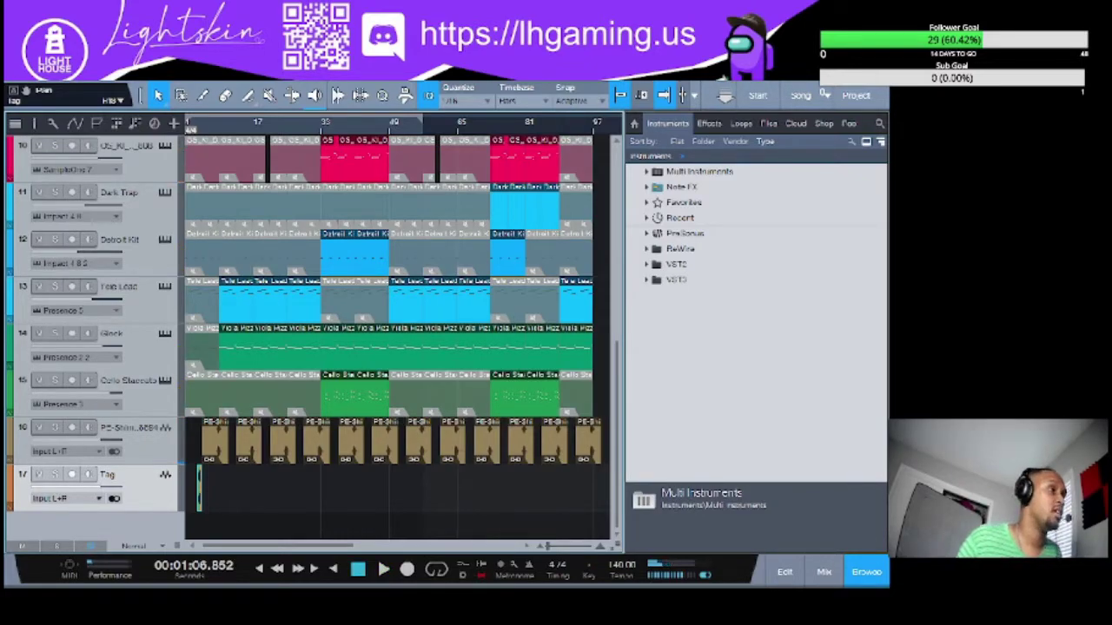
{"action": "key", "text": "KP_0"}
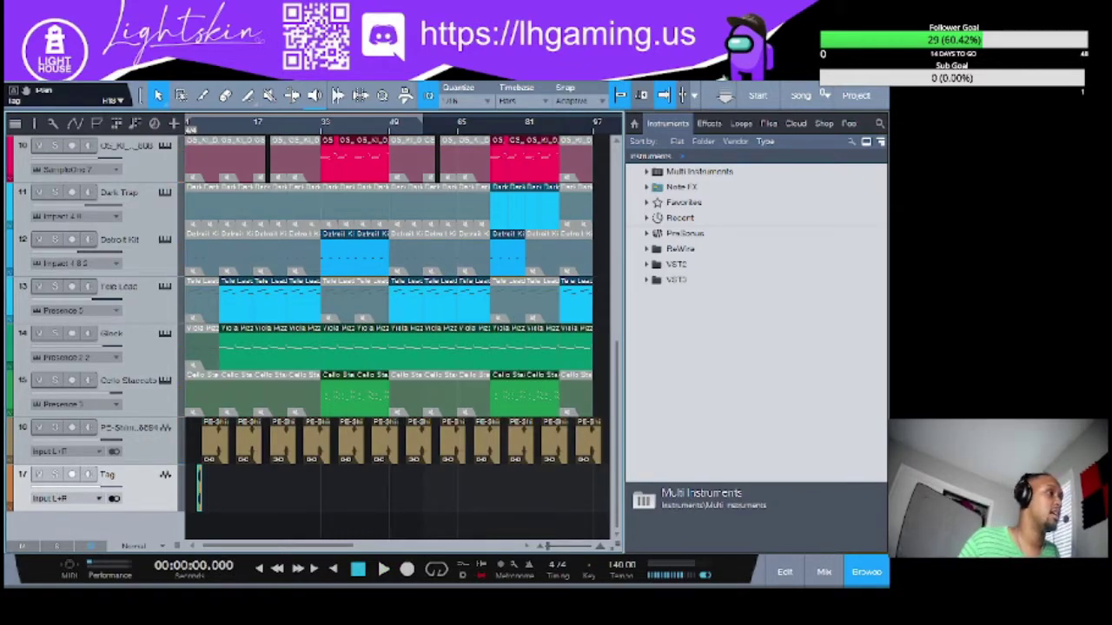
Unmute the 808 clips before bar 17 on track 10 and solo that track for playback from the start
{"action": "scroll", "coordinate": [391, 338], "scroll_direction": "up", "scroll_amount": 8}
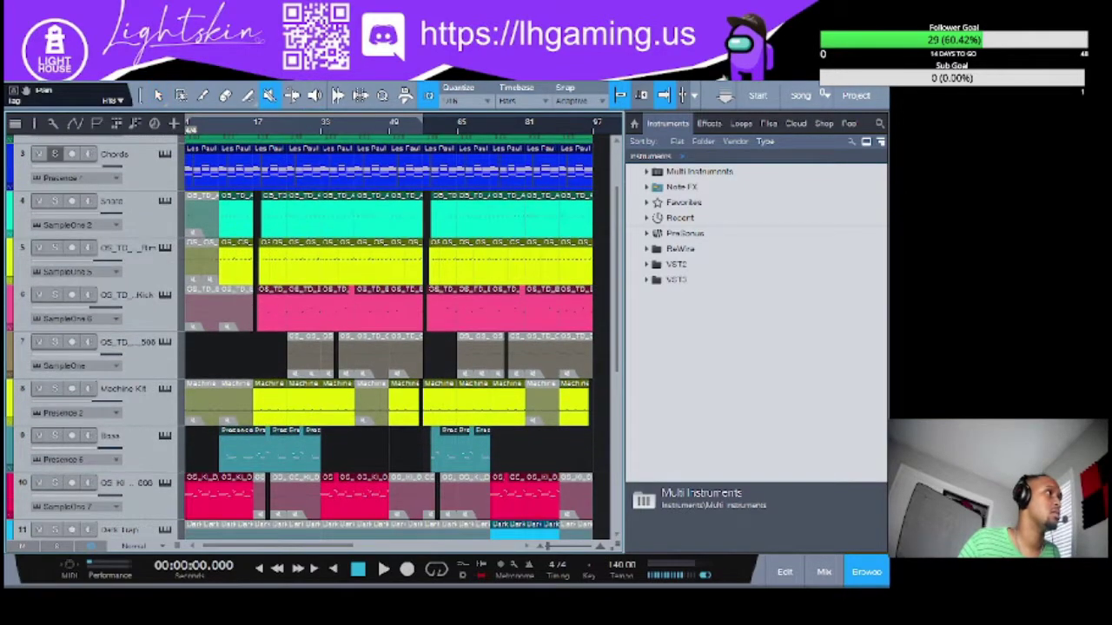
{"action": "left_click", "coordinate": [54, 483]}
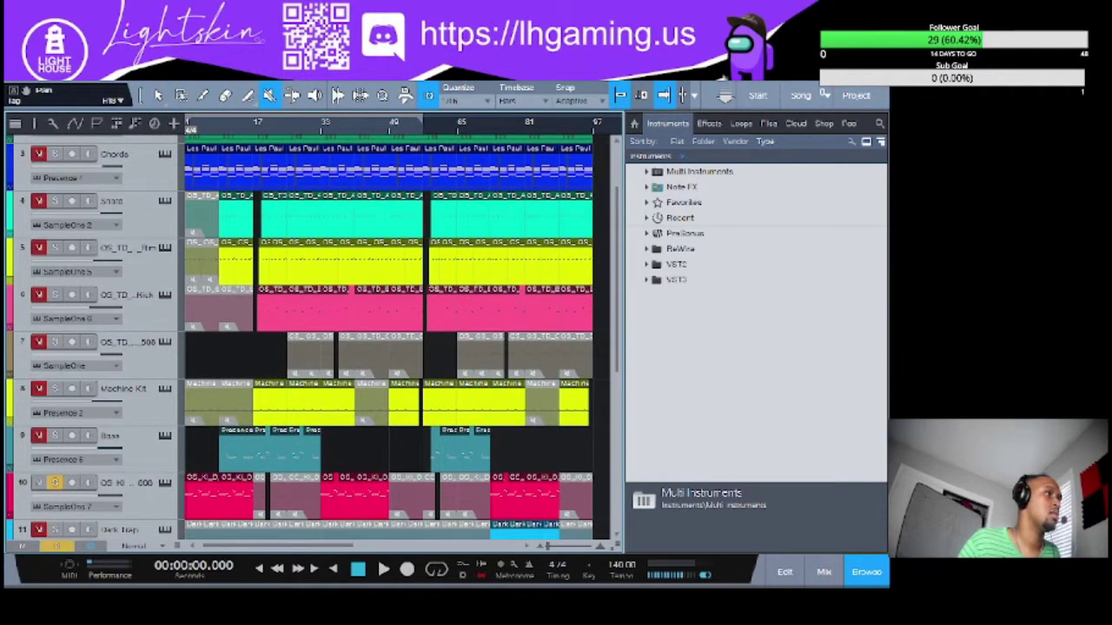
{"action": "key", "text": "space"}
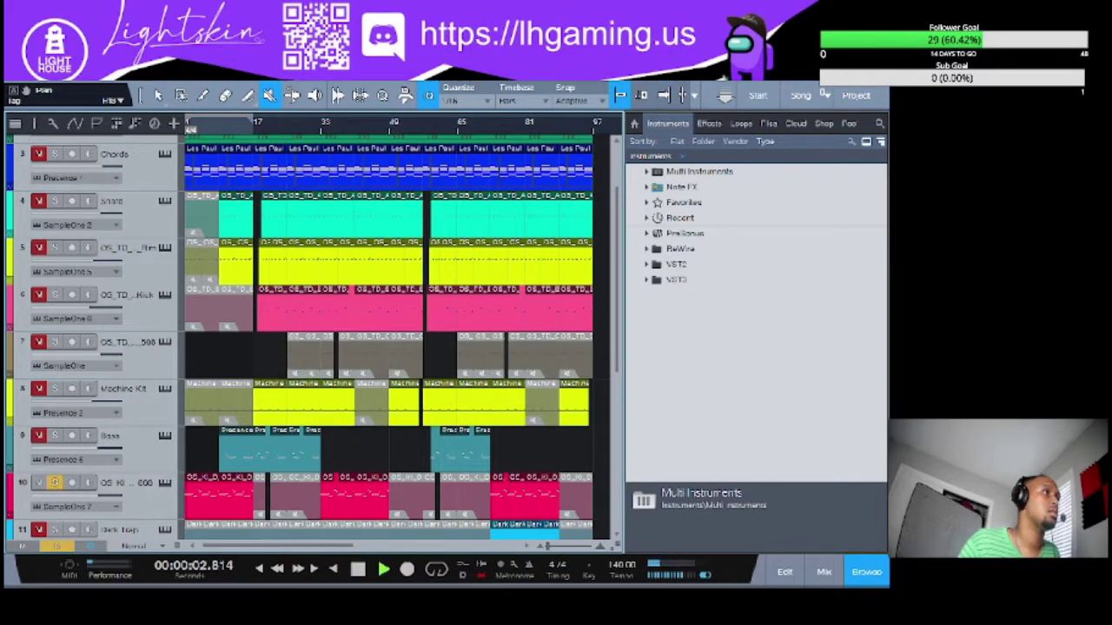
Solo the Chords track alongside the 808 track during playback
{"action": "scroll", "coordinate": [311, 337], "scroll_direction": "down", "scroll_amount": 2}
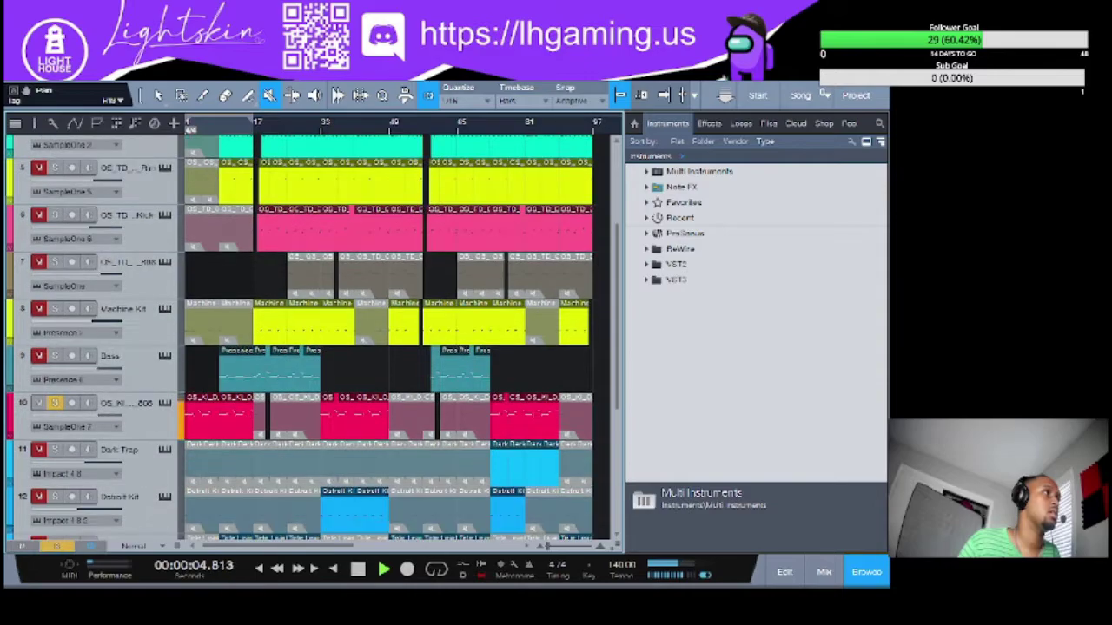
{"action": "scroll", "coordinate": [311, 337], "scroll_direction": "down", "scroll_amount": 2}
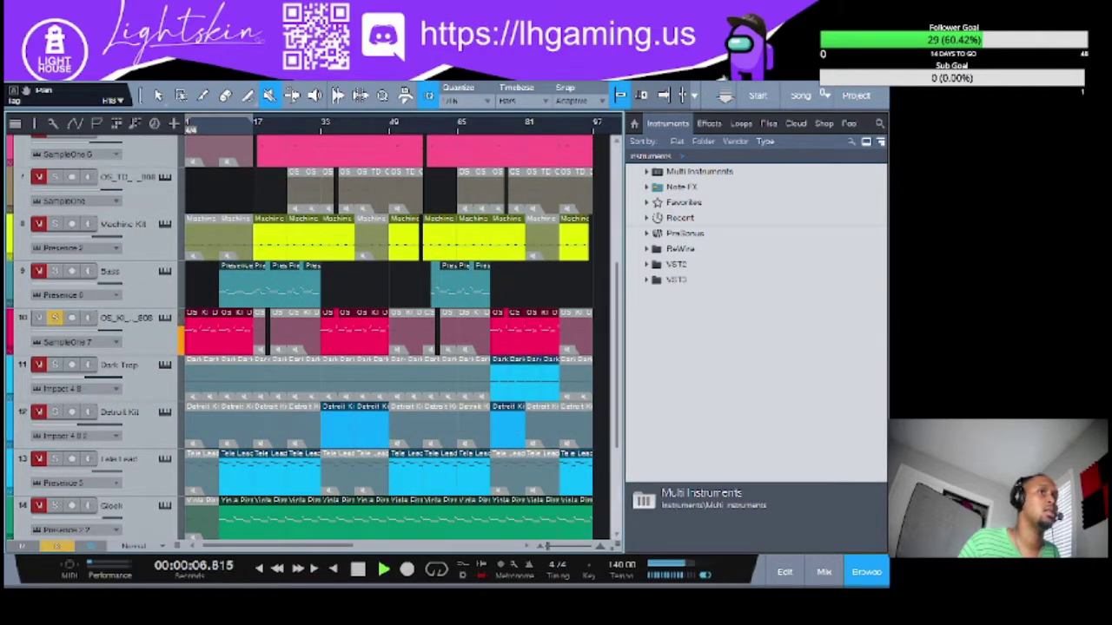
{"action": "scroll", "coordinate": [311, 337], "scroll_direction": "up", "scroll_amount": 3}
{"action": "scroll", "coordinate": [311, 337], "scroll_direction": "up", "scroll_amount": 2}
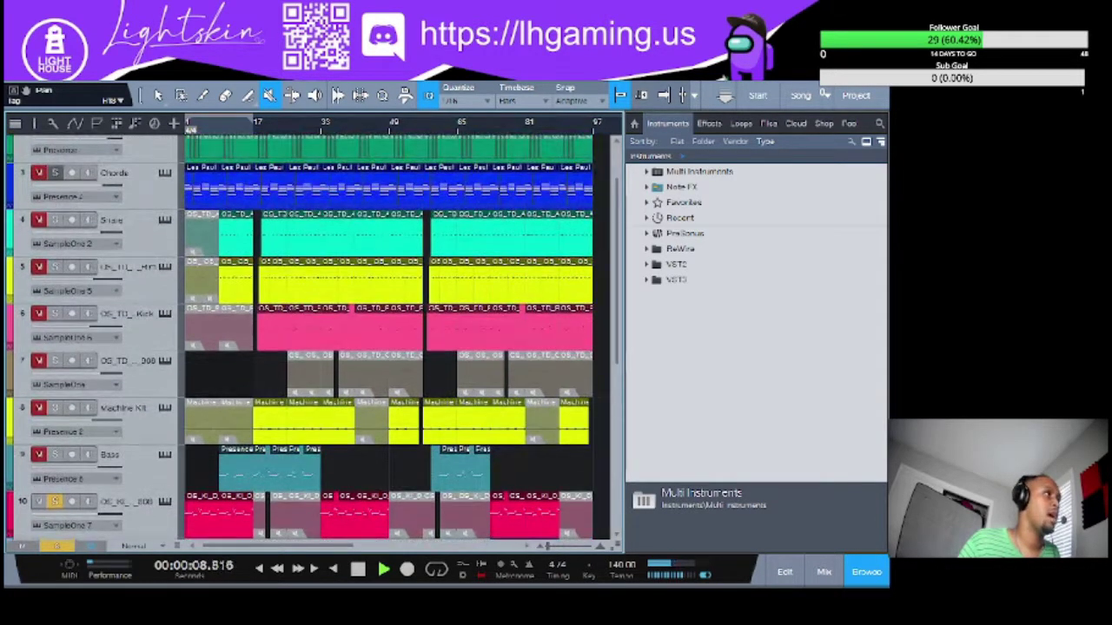
{"action": "left_click", "coordinate": [54, 172]}
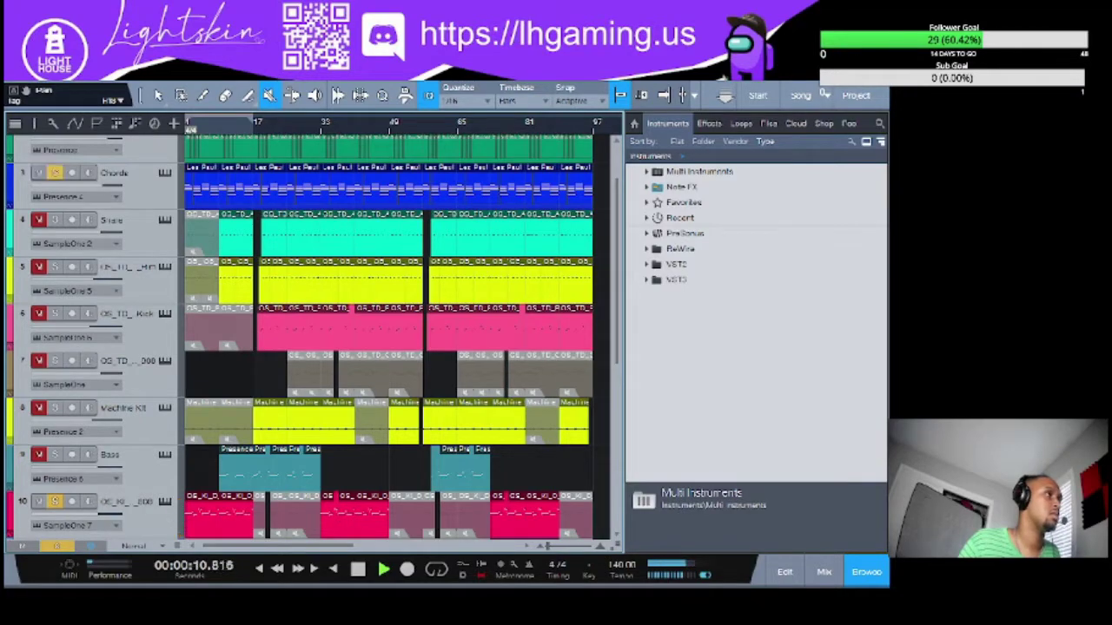
Add the Snare track to the soloed Chords and 808 tracks
{"action": "scroll", "coordinate": [311, 337], "scroll_direction": "up", "scroll_amount": 1}
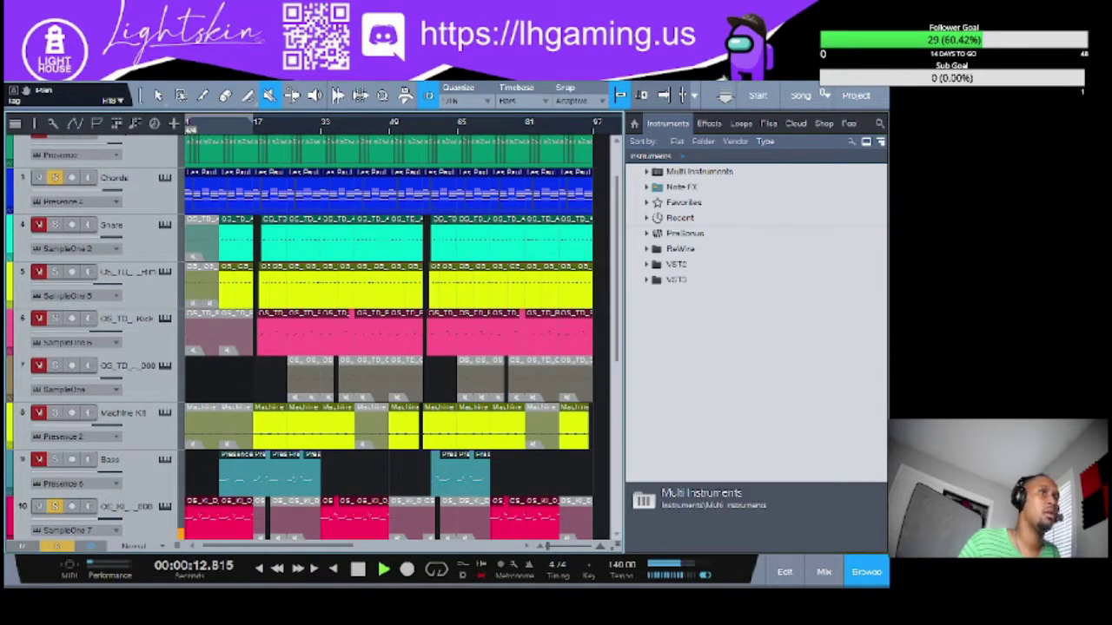
{"action": "scroll", "coordinate": [311, 337], "scroll_direction": "down", "scroll_amount": 3}
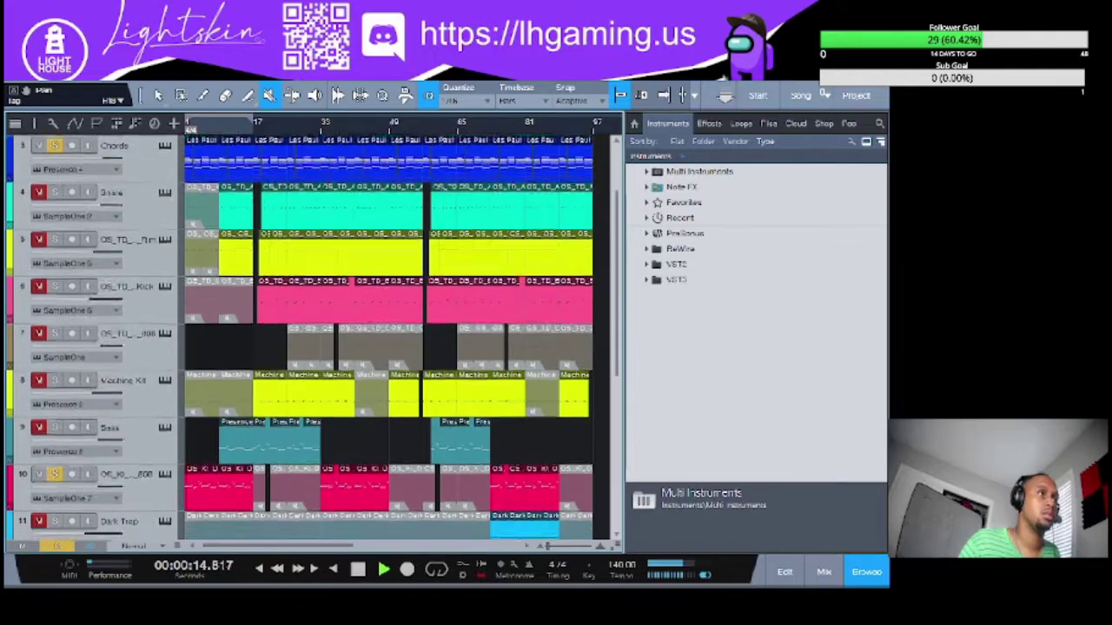
{"action": "scroll", "coordinate": [311, 337], "scroll_direction": "down", "scroll_amount": 2}
{"action": "scroll", "coordinate": [311, 337], "scroll_direction": "up", "scroll_amount": 3}
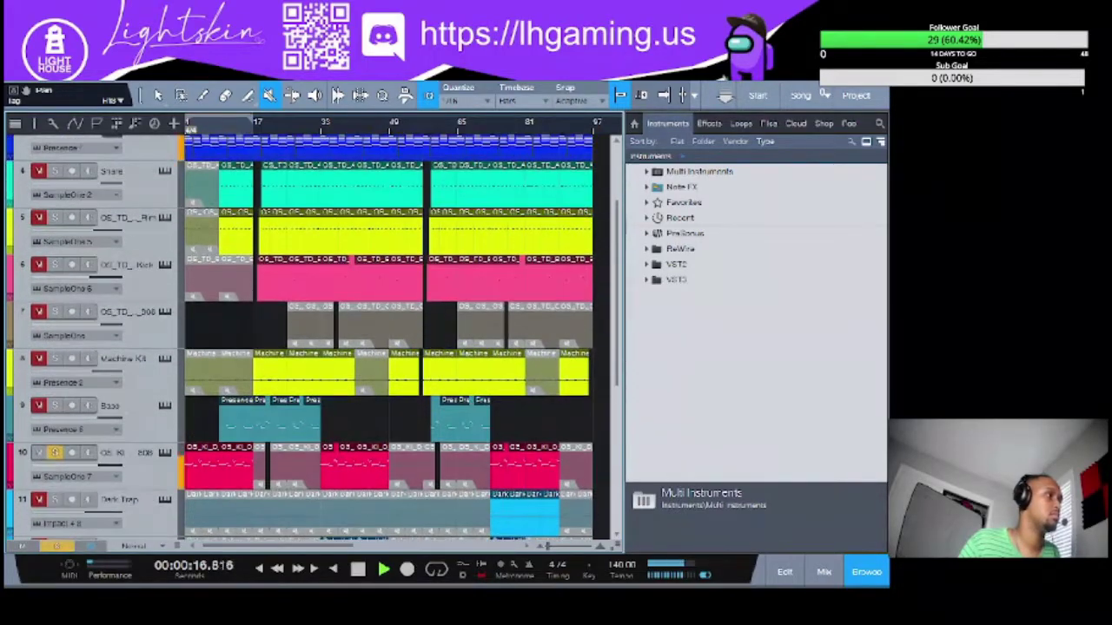
{"action": "scroll", "coordinate": [311, 337], "scroll_direction": "up", "scroll_amount": 4}
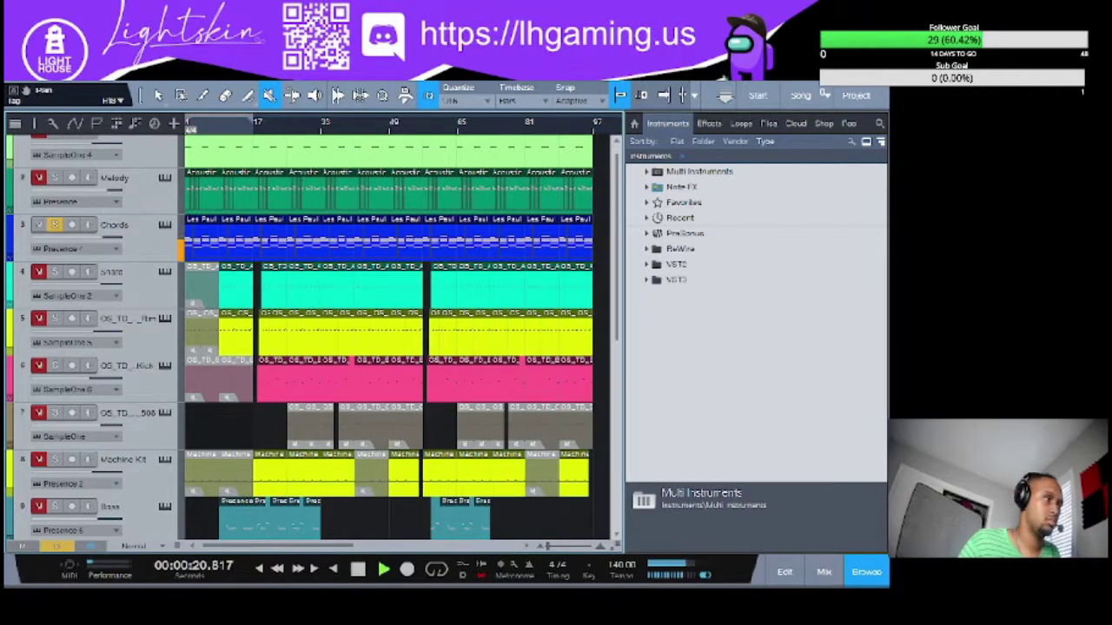
{"action": "scroll", "coordinate": [311, 337], "scroll_direction": "up", "scroll_amount": 1}
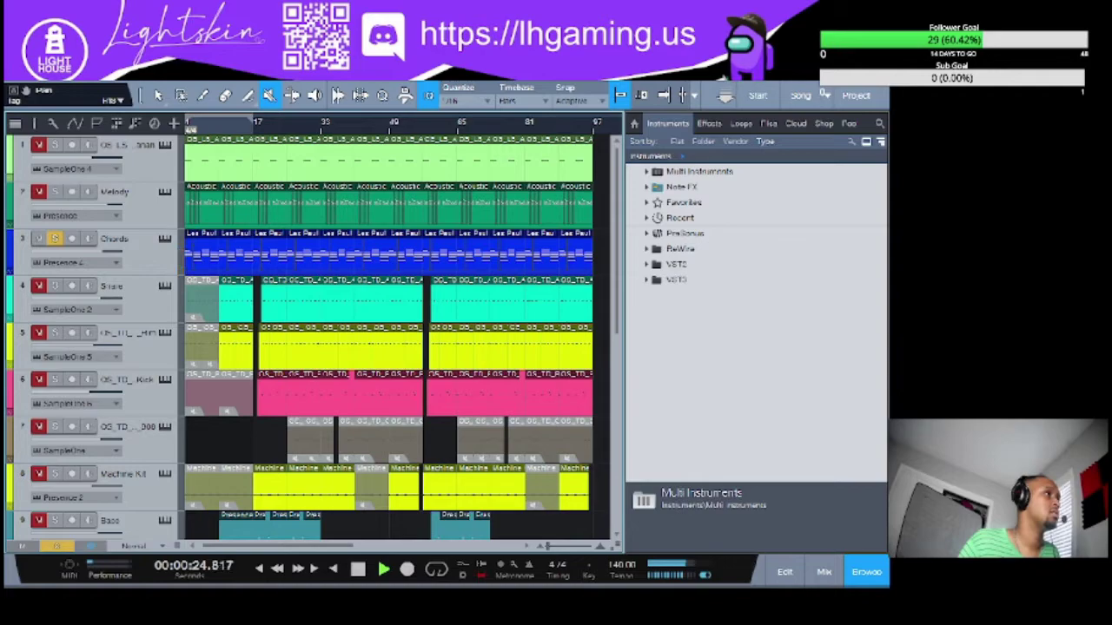
{"action": "left_click", "coordinate": [54, 286]}
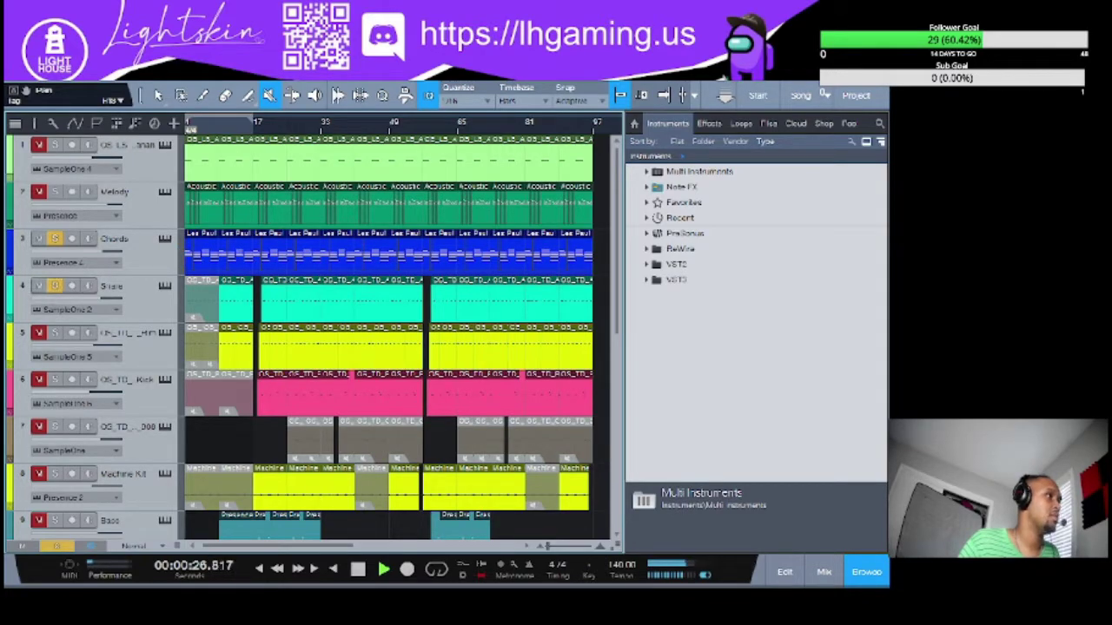
Set the playback loop to bars 9 through 17 and restart playback inside it
{"action": "key", "text": "space"}
{"action": "left_click_drag", "start_coordinate": [185, 120], "coordinate": [219, 120]}
{"action": "key", "text": "space"}
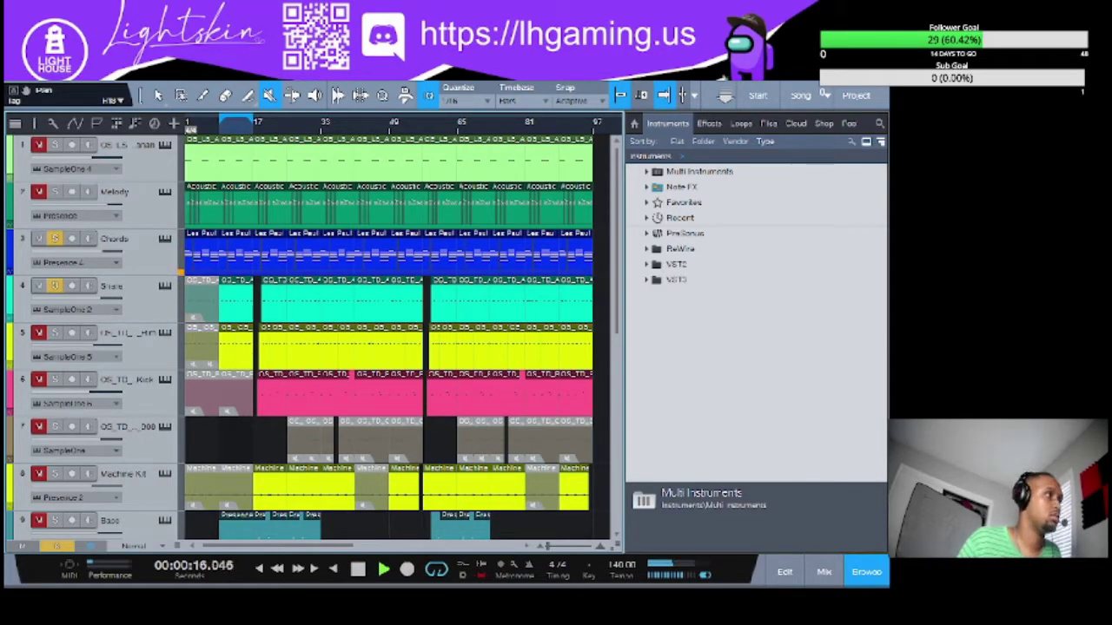
Solo the Rim and Kick tracks together with the Snare, Chords and 808 tracks
{"action": "scroll", "coordinate": [300, 337], "scroll_direction": "down", "scroll_amount": 2}
{"action": "scroll", "coordinate": [300, 337], "scroll_direction": "down", "scroll_amount": 10}
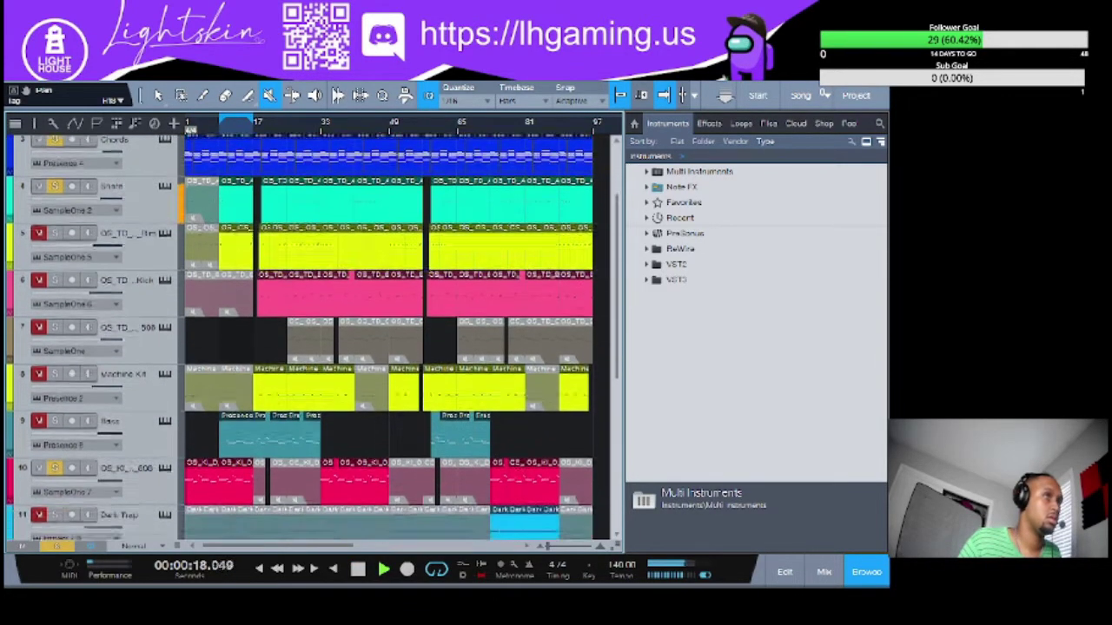
{"action": "scroll", "coordinate": [300, 337], "scroll_direction": "down", "scroll_amount": 1}
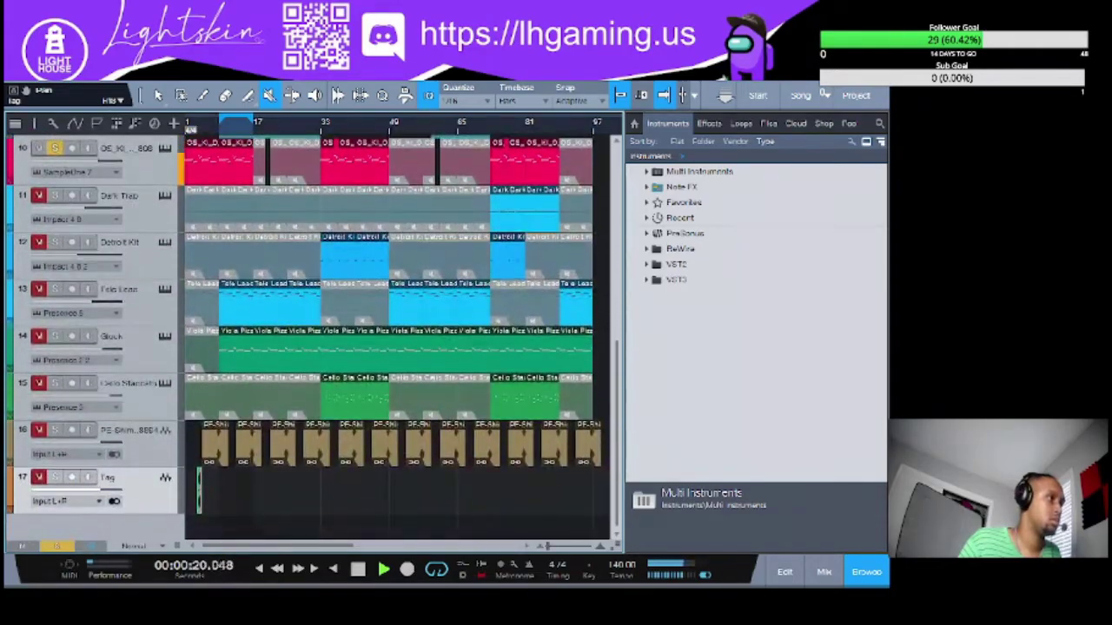
{"action": "scroll", "coordinate": [300, 337], "scroll_direction": "up", "scroll_amount": 1}
{"action": "scroll", "coordinate": [390, 337], "scroll_direction": "up", "scroll_amount": 9}
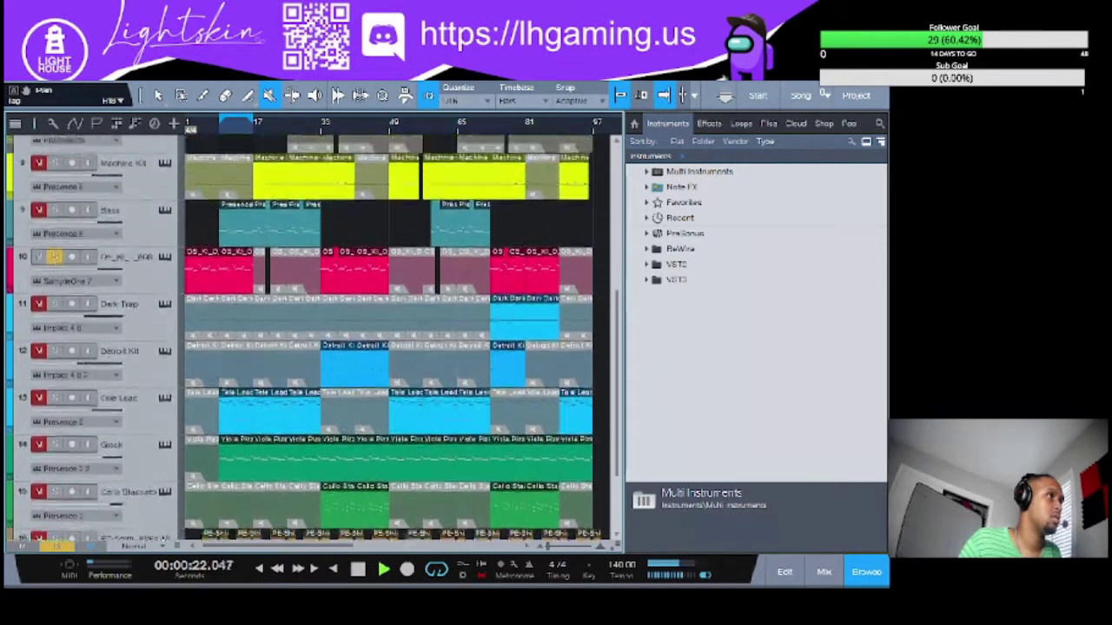
{"action": "scroll", "coordinate": [390, 337], "scroll_direction": "up", "scroll_amount": 2}
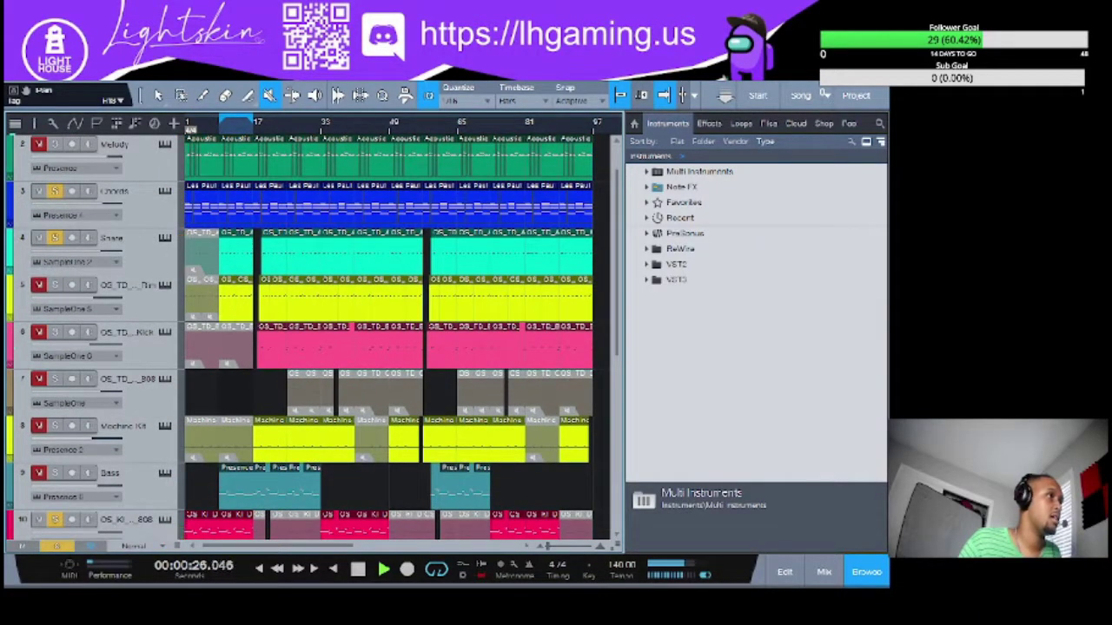
{"action": "left_click", "coordinate": [54, 285]}
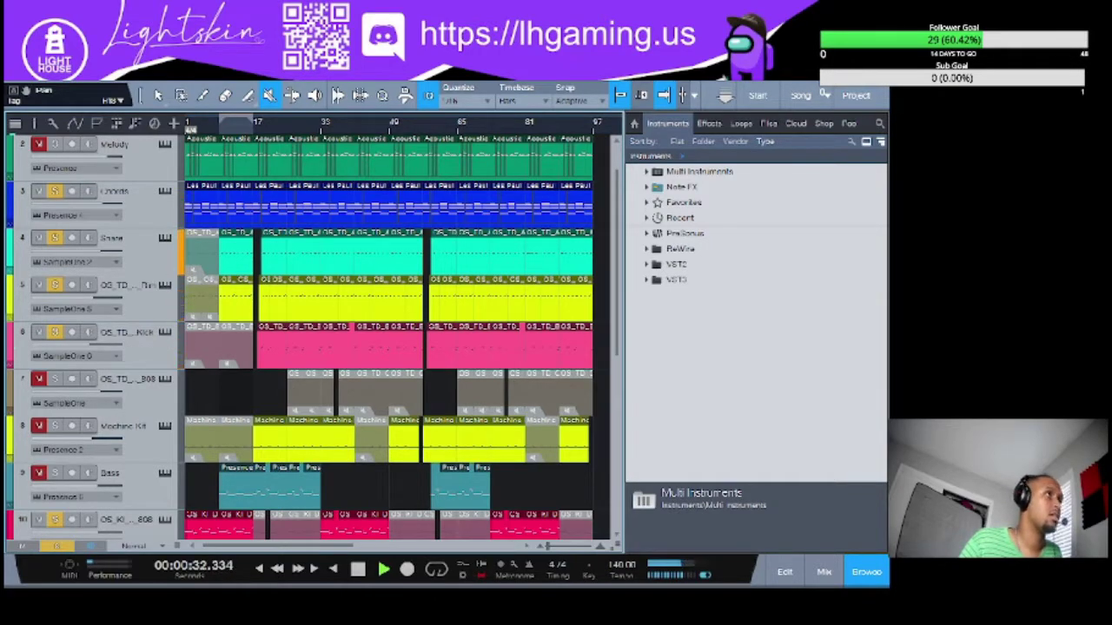
Move the playback loop to bars 17 through 33 and solo the Melody track, restarting playback to listen
{"action": "left_click_drag", "start_coordinate": [253, 122], "coordinate": [320, 122]}
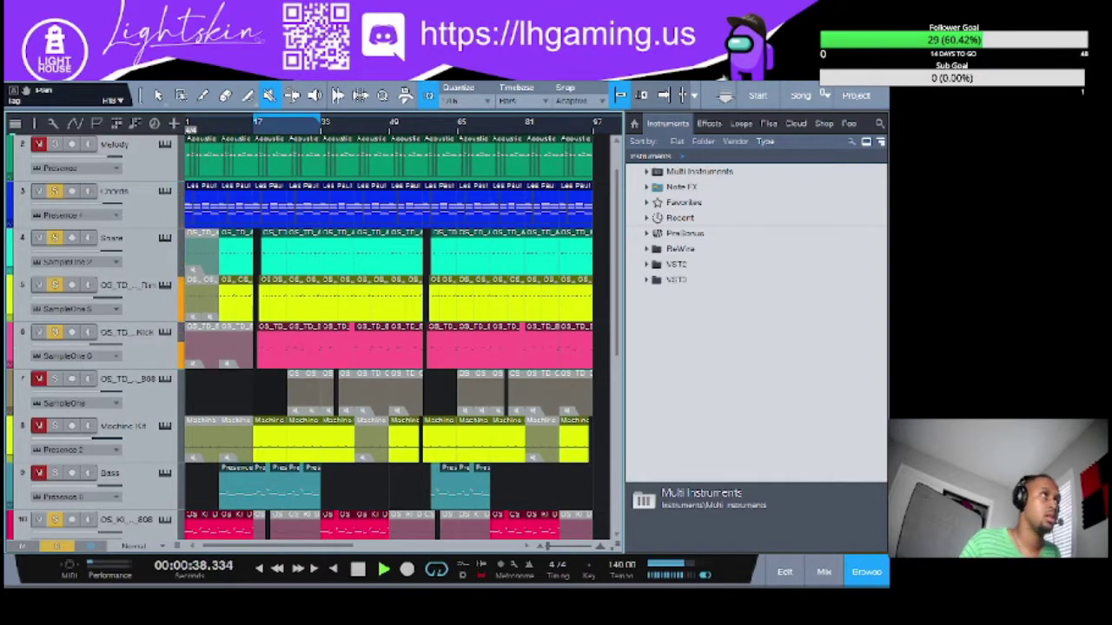
{"action": "scroll", "coordinate": [312, 337], "scroll_direction": "up", "scroll_amount": 1}
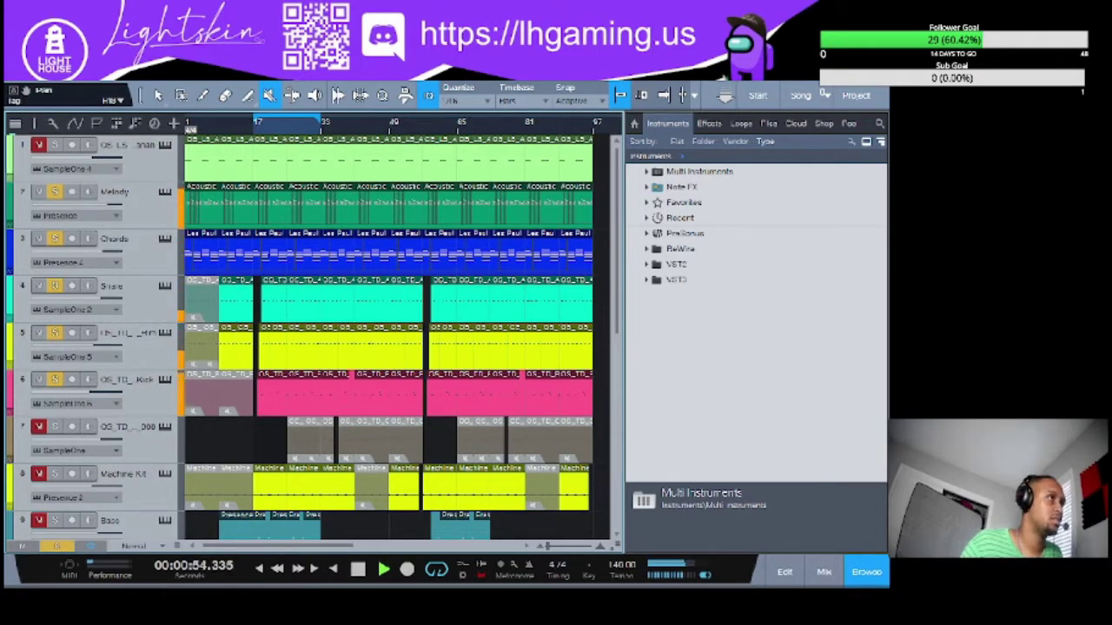
{"action": "key", "text": "space"}
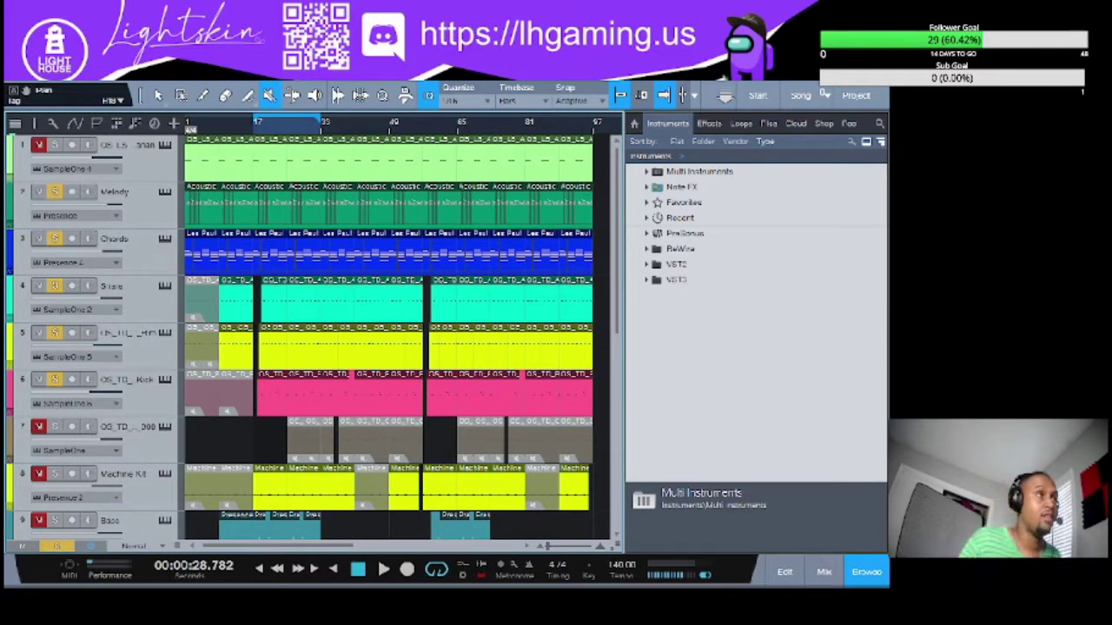
{"action": "key", "text": "space"}
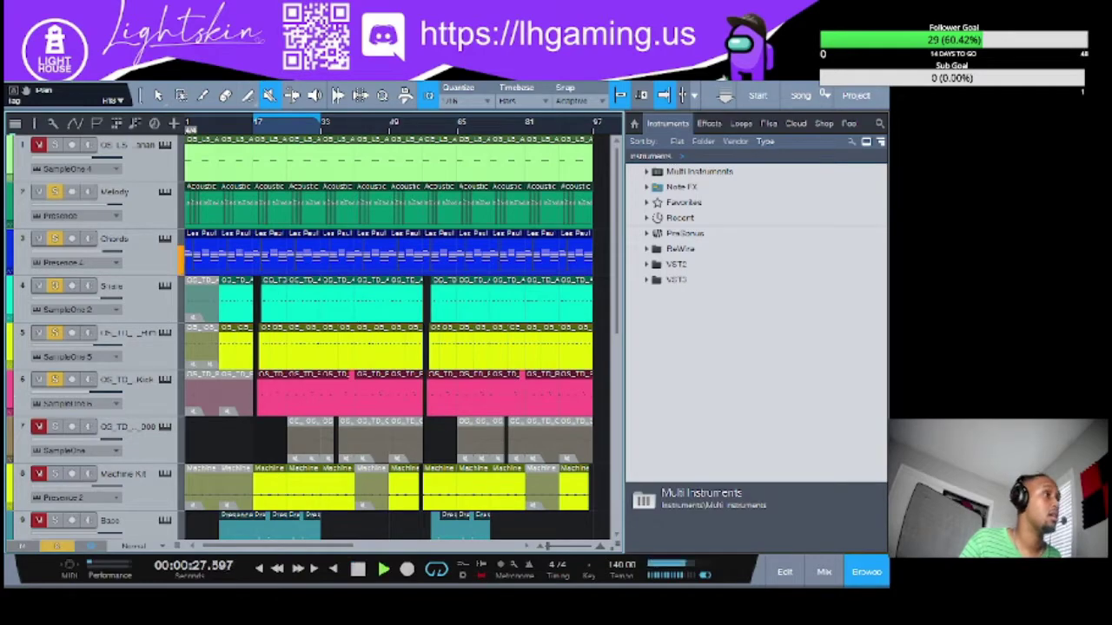
Solo the Machine Kit on track 8 together with the other soloed tracks during loop playback
{"action": "scroll", "coordinate": [299, 337], "scroll_direction": "down", "scroll_amount": 1}
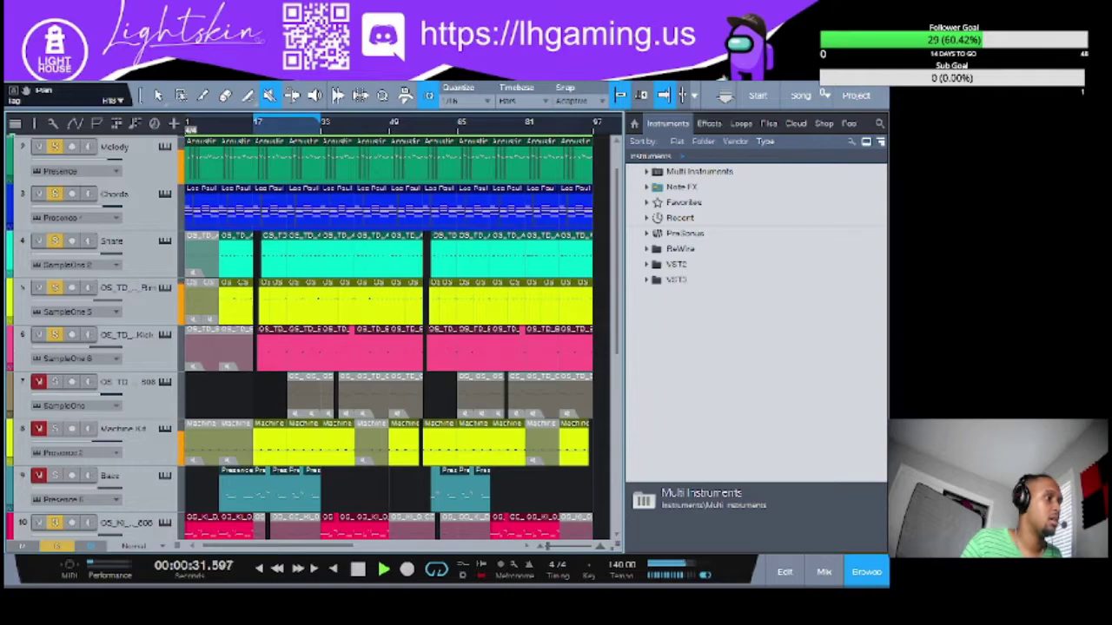
{"action": "scroll", "coordinate": [311, 336], "scroll_direction": "up", "scroll_amount": 1}
{"action": "scroll", "coordinate": [311, 336], "scroll_direction": "down", "scroll_amount": 3}
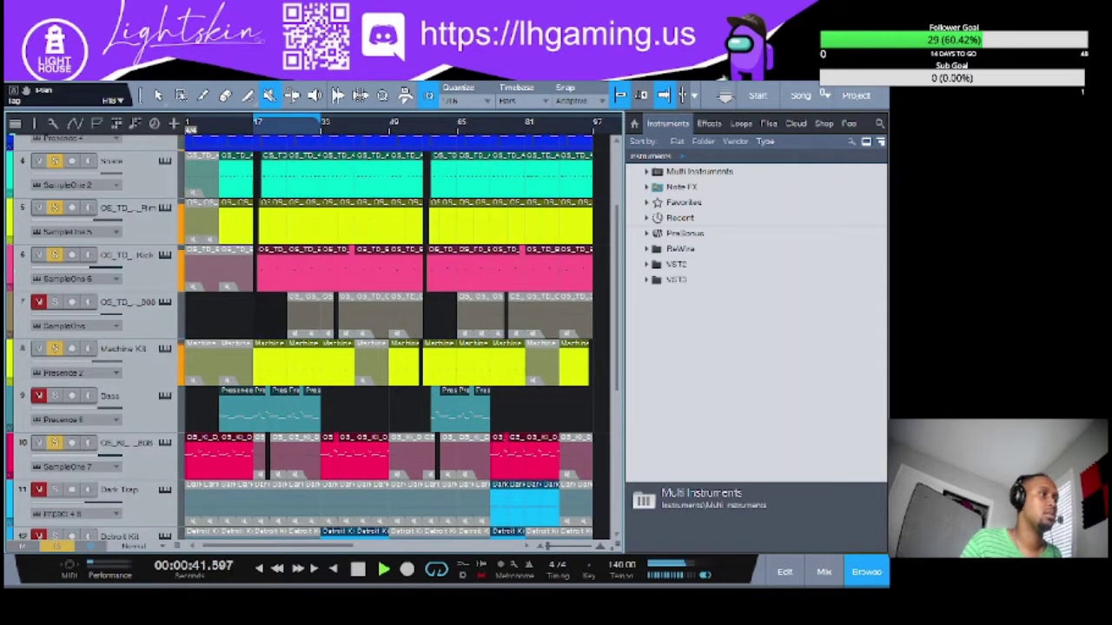
{"action": "scroll", "coordinate": [304, 339], "scroll_direction": "down", "scroll_amount": 3}
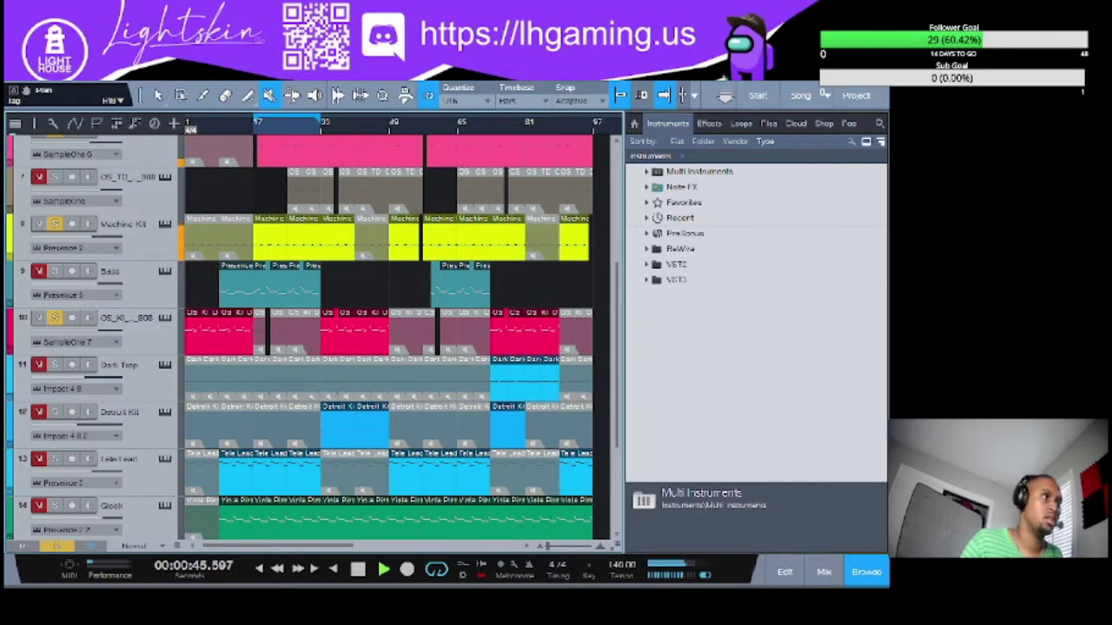
{"action": "scroll", "coordinate": [304, 338], "scroll_direction": "down", "scroll_amount": 2}
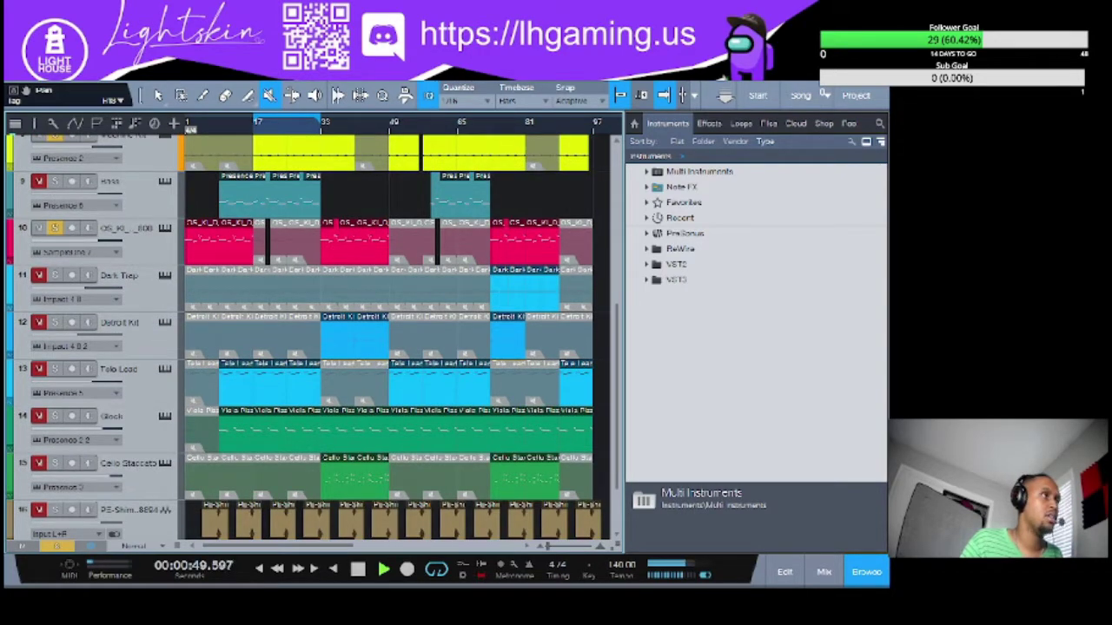
Solo the Tele Lead and Glock tracks together with the other soloed tracks, and stop playback
{"action": "key", "text": "s"}
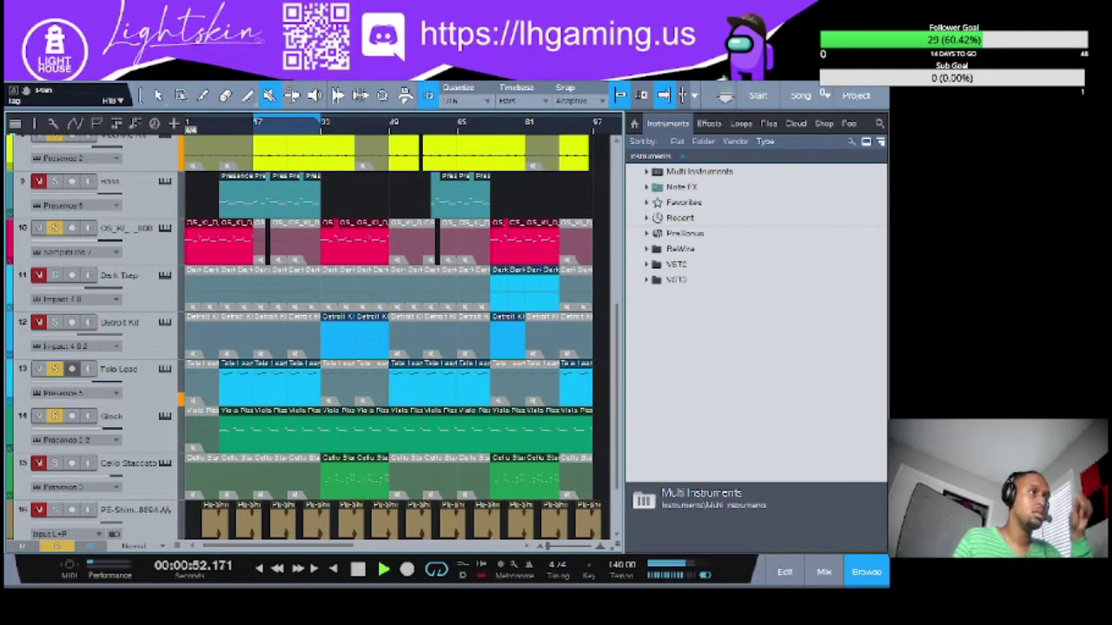
{"action": "scroll", "coordinate": [304, 338], "scroll_direction": "up", "scroll_amount": 3}
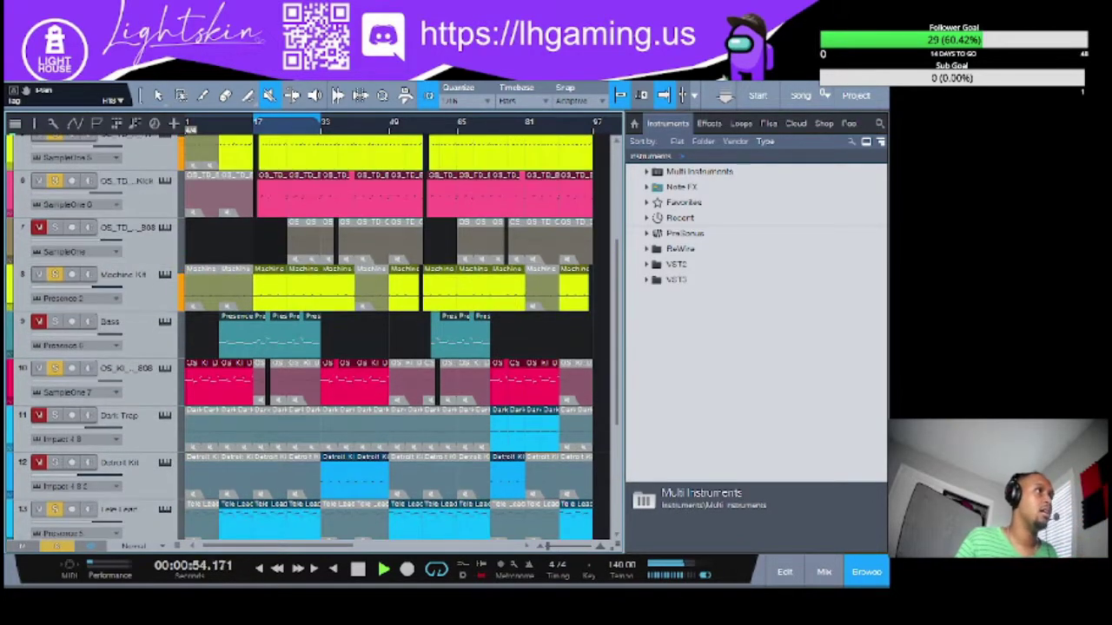
{"action": "key", "text": "space"}
Restart loop playback, audition track 1 in solo with the other soloed tracks, and remove its solo before stopping
{"action": "scroll", "coordinate": [304, 339], "scroll_direction": "up", "scroll_amount": 4}
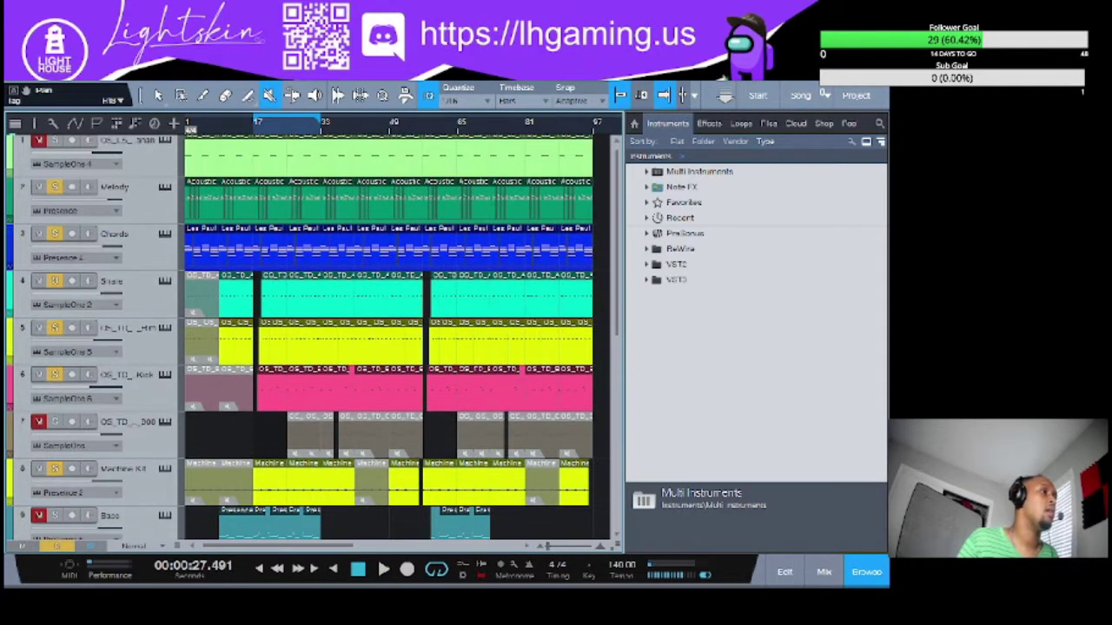
{"action": "scroll", "coordinate": [304, 339], "scroll_direction": "down", "scroll_amount": 2}
{"action": "scroll", "coordinate": [304, 338], "scroll_direction": "up", "scroll_amount": 1}
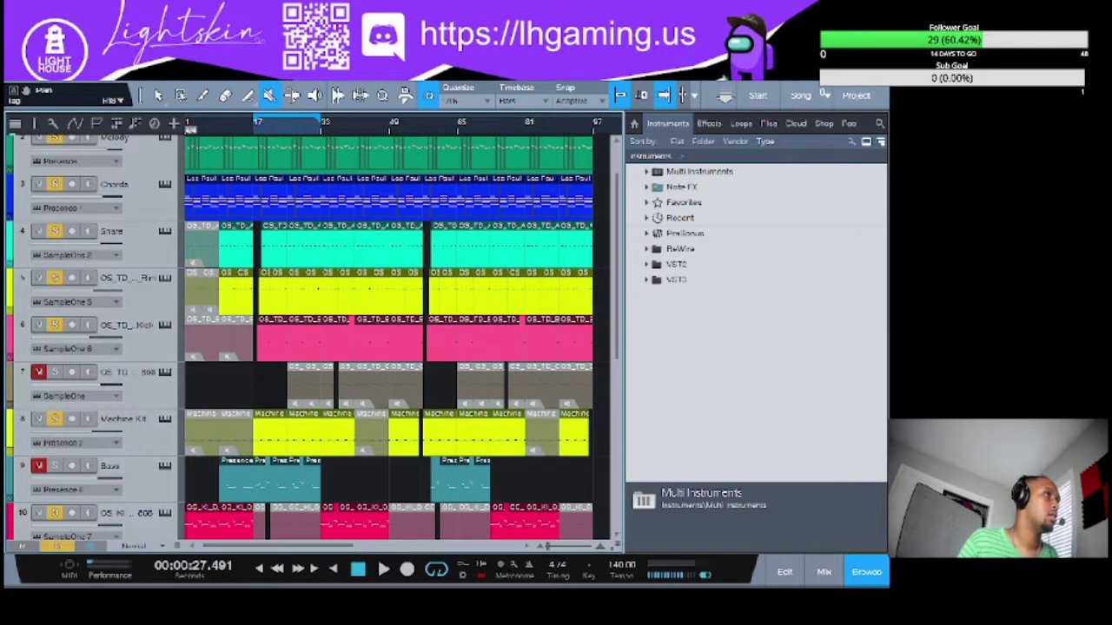
{"action": "scroll", "coordinate": [304, 339], "scroll_direction": "up", "scroll_amount": 1}
{"action": "key", "text": "space"}
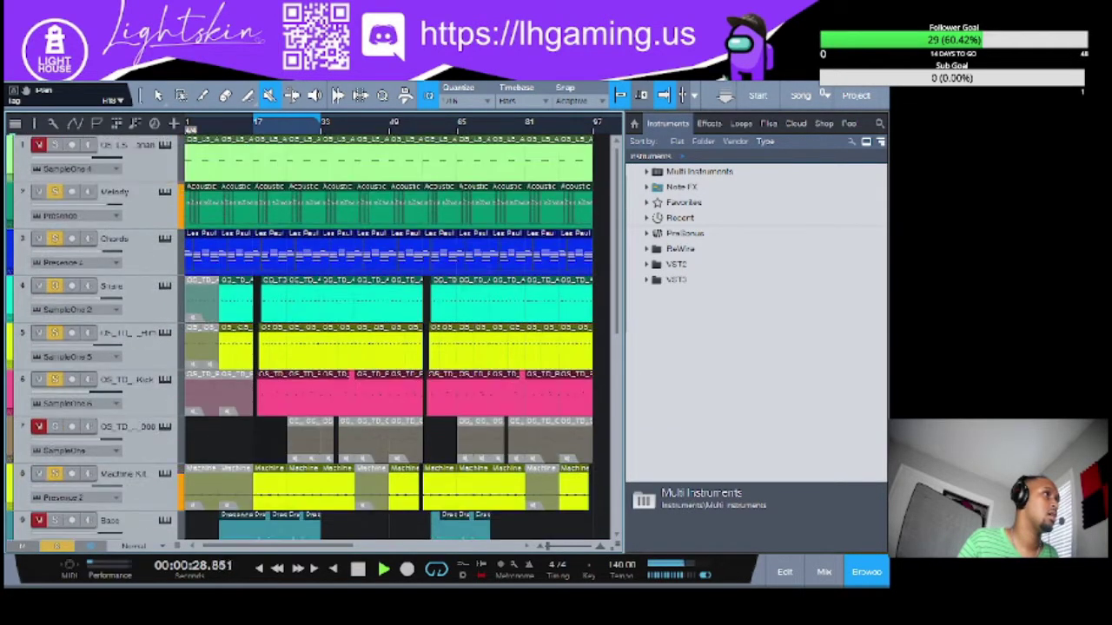
{"action": "left_click", "coordinate": [55, 145]}
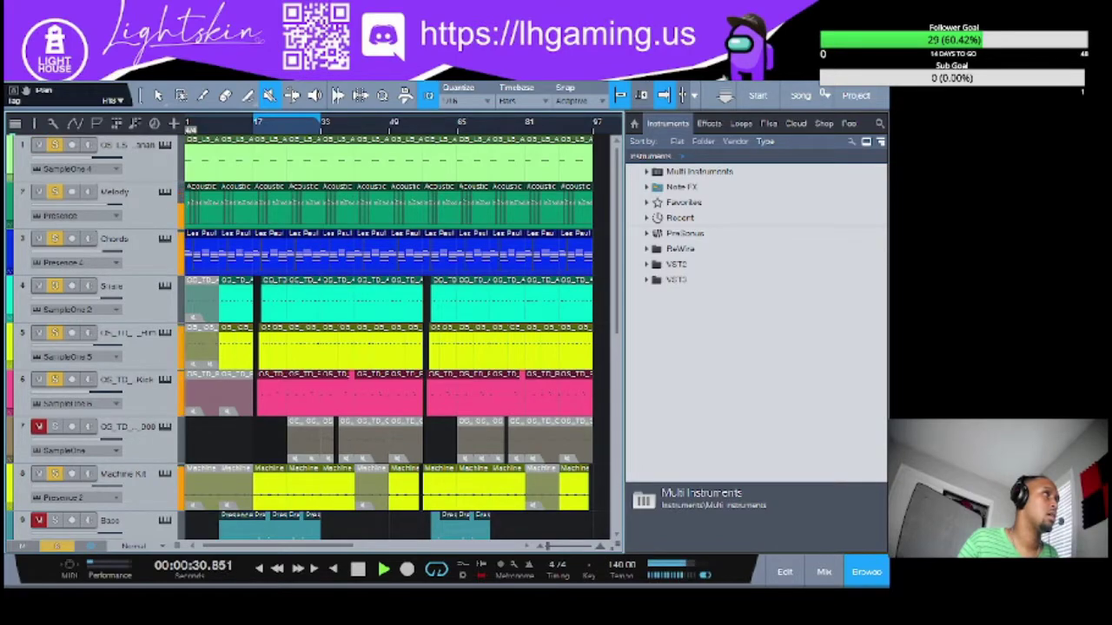
{"action": "scroll", "coordinate": [304, 339], "scroll_direction": "down", "scroll_amount": 1}
{"action": "scroll", "coordinate": [304, 339], "scroll_direction": "up", "scroll_amount": 1}
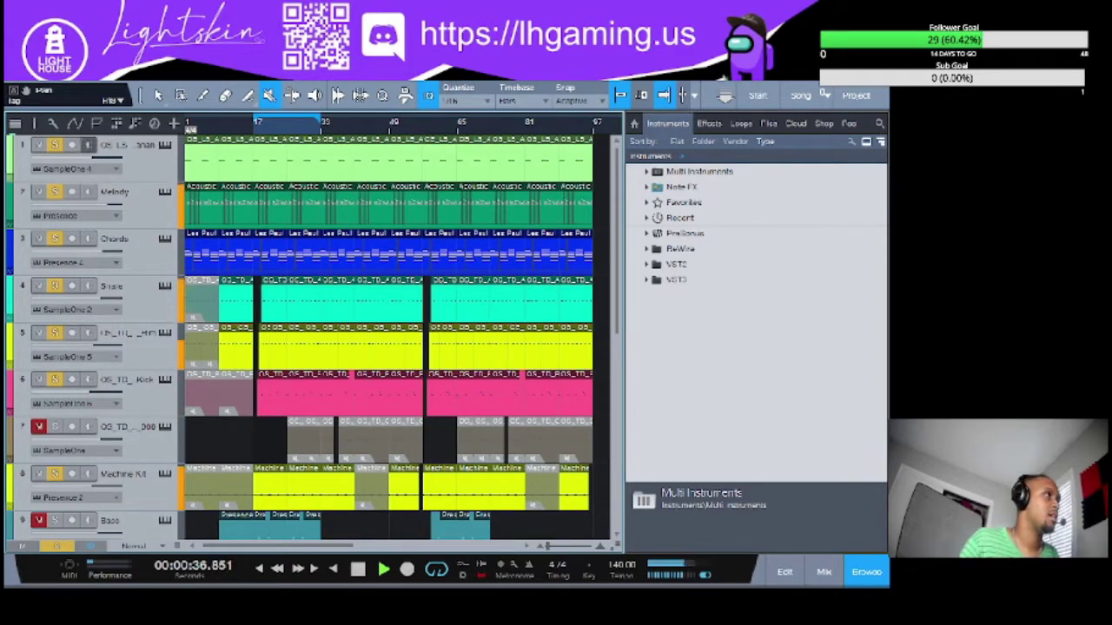
{"action": "left_click", "coordinate": [55, 145]}
{"action": "key", "text": "space"}
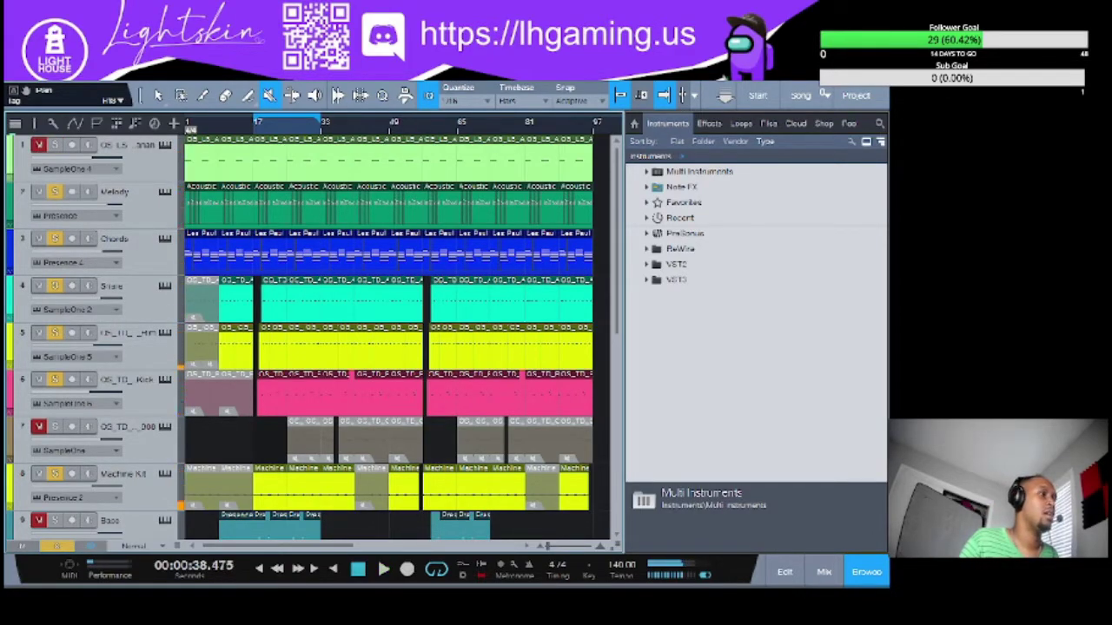
Turn off looping, return playback to the song start, and mute the track 10 808 clips in bars 1 through 17
{"action": "scroll", "coordinate": [304, 339], "scroll_direction": "down", "scroll_amount": 1}
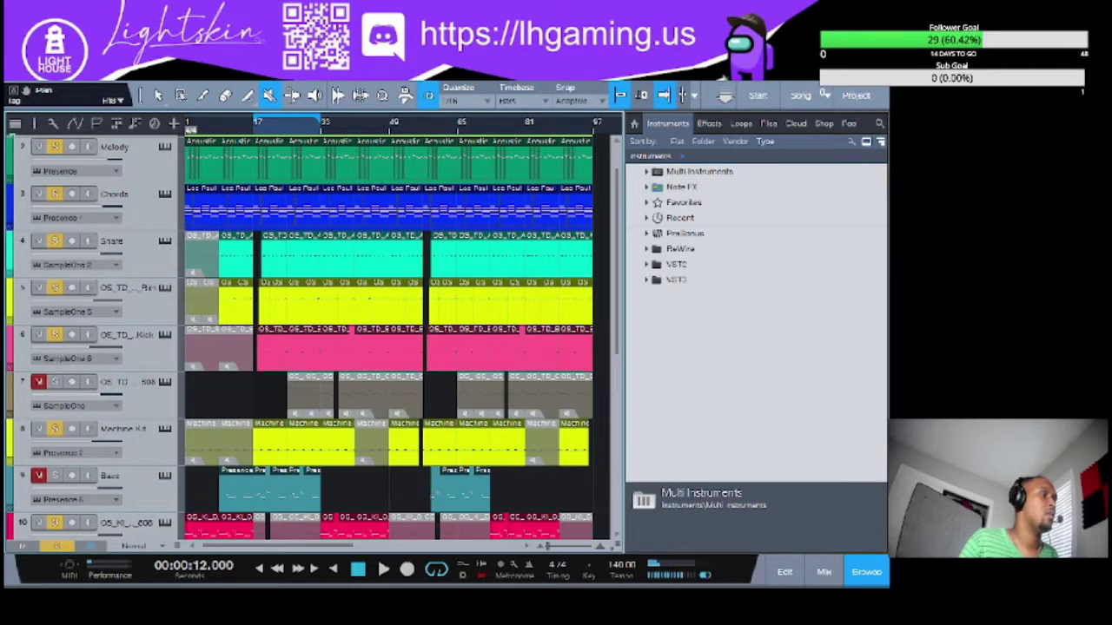
{"action": "key", "text": "slash"}
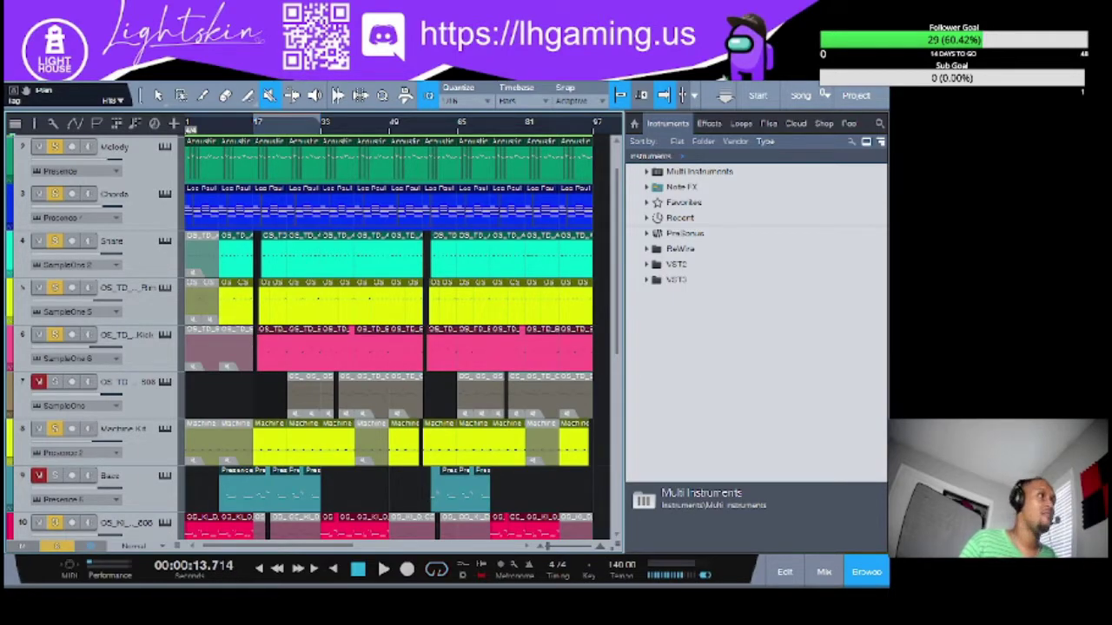
{"action": "scroll", "coordinate": [304, 339], "scroll_direction": "down", "scroll_amount": 3}
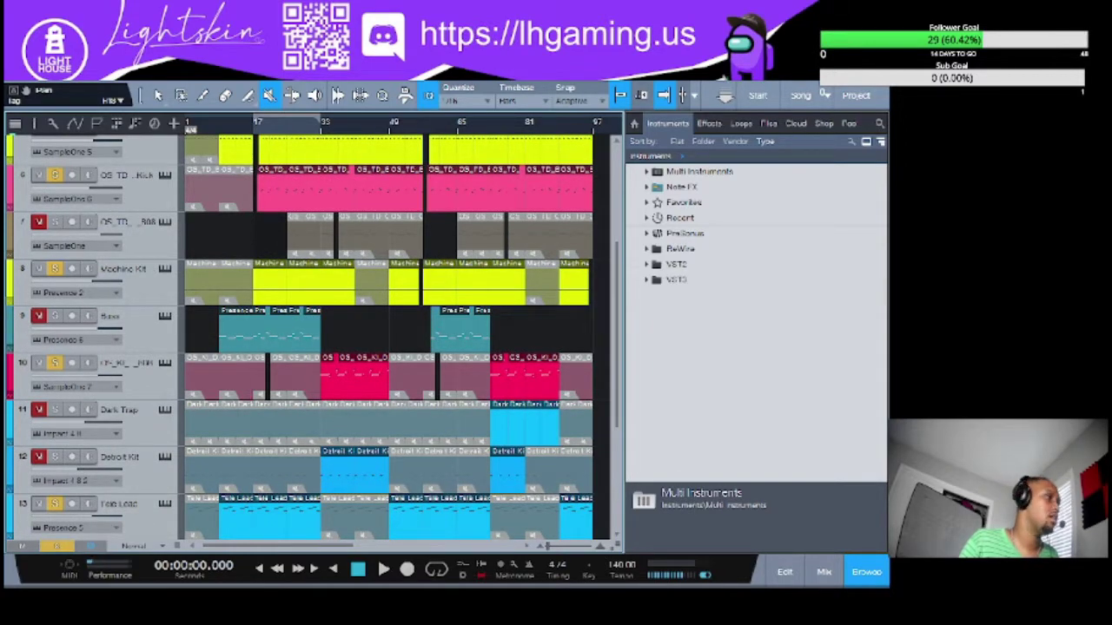
Solo the Bass track and play the arrangement from the beginning to hear it with the other soloed tracks
{"action": "left_click", "coordinate": [55, 316]}
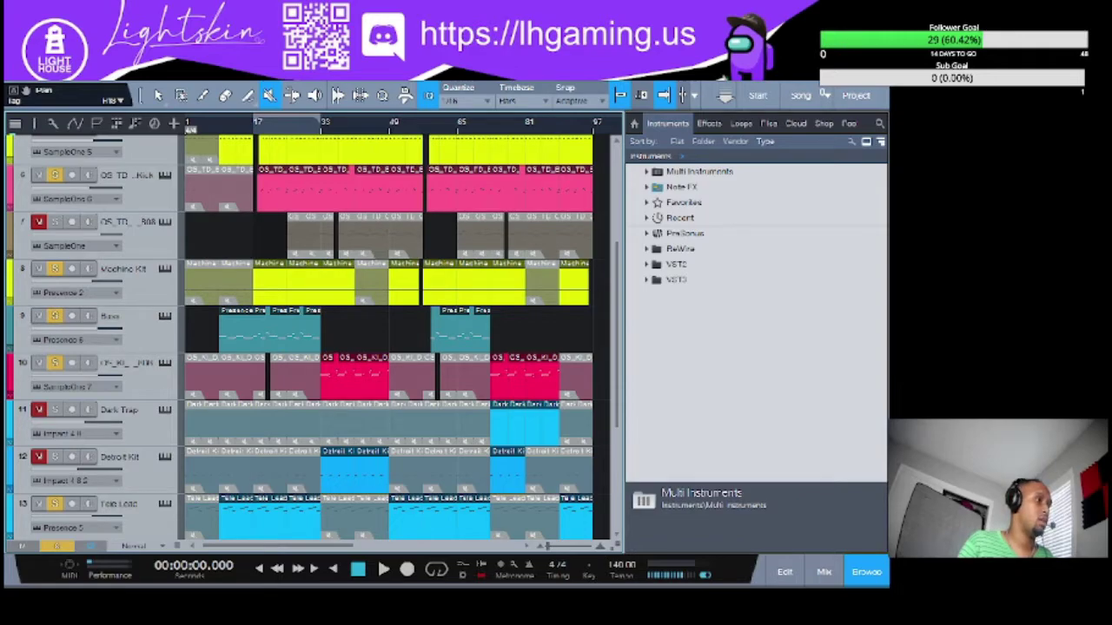
{"action": "key", "text": "space"}
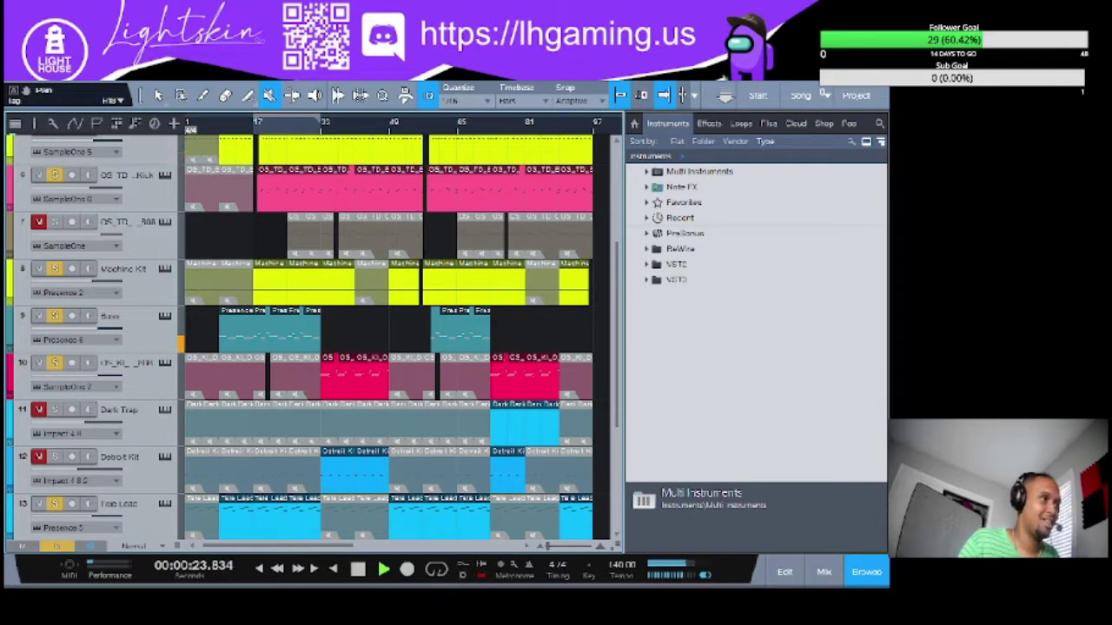
{"action": "scroll", "coordinate": [348, 338], "scroll_direction": "up", "scroll_amount": 3}
{"action": "scroll", "coordinate": [347, 339], "scroll_direction": "down", "scroll_amount": 1}
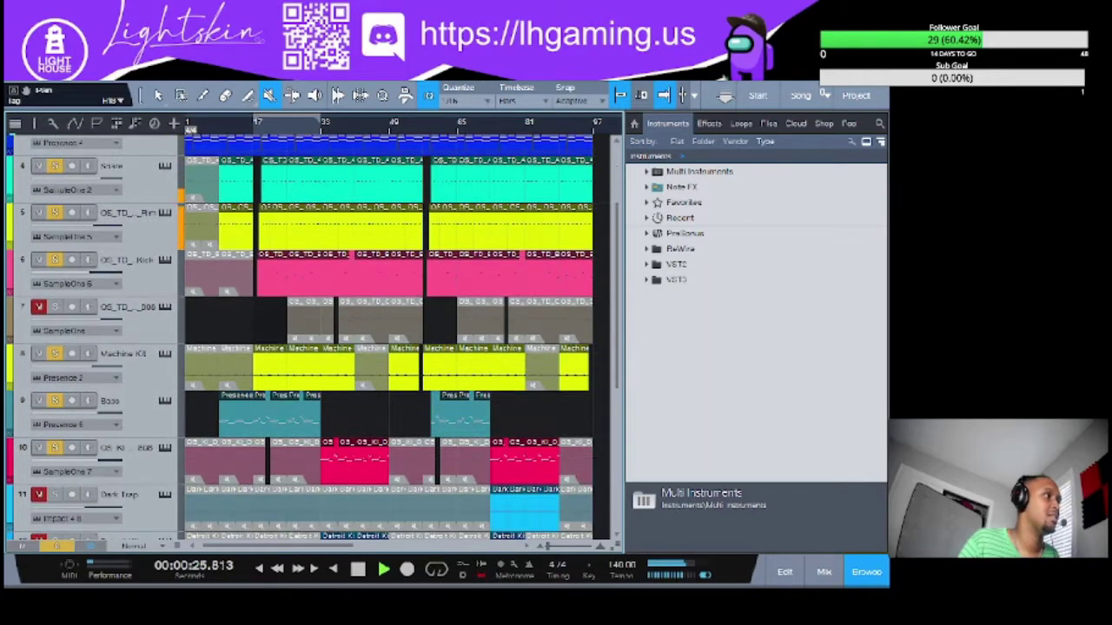
{"action": "scroll", "coordinate": [389, 337], "scroll_direction": "down", "scroll_amount": 2}
{"action": "scroll", "coordinate": [389, 337], "scroll_direction": "up", "scroll_amount": 1}
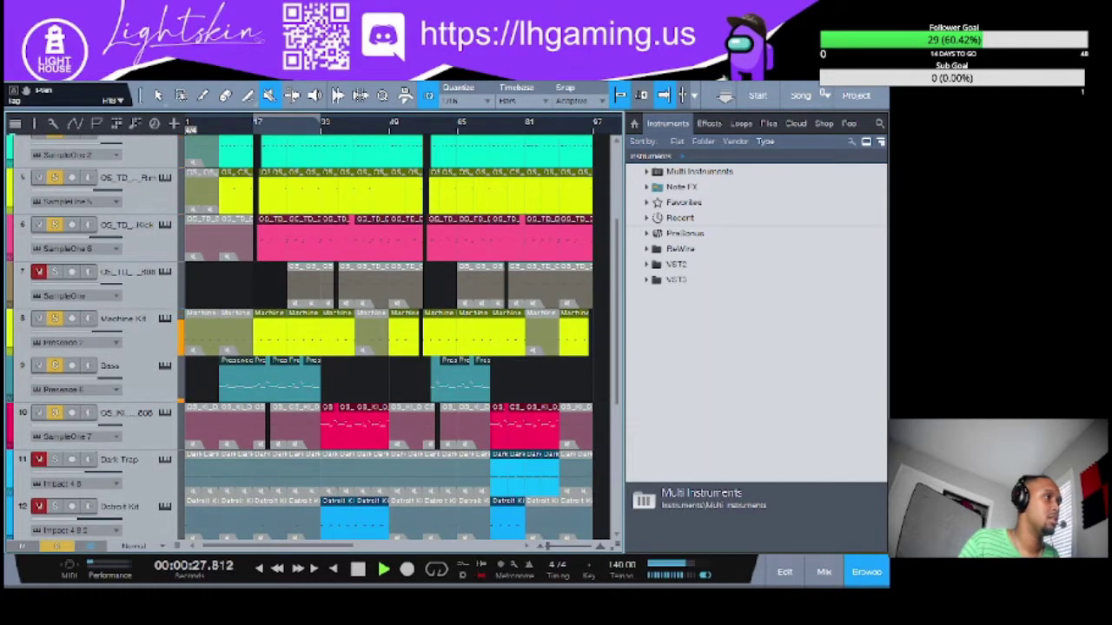
Turn on the bar 17 to 33 loop during playback and solo track 1 with the other soloed tracks
{"action": "scroll", "coordinate": [348, 339], "scroll_direction": "up", "scroll_amount": 3}
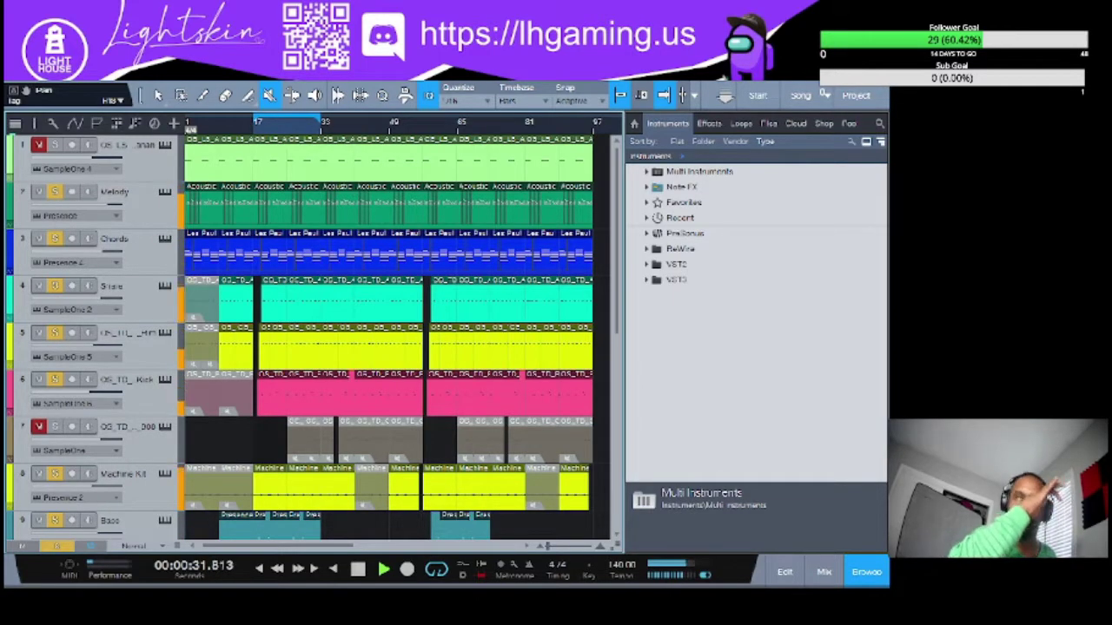
{"action": "scroll", "coordinate": [391, 338], "scroll_direction": "down", "scroll_amount": 8}
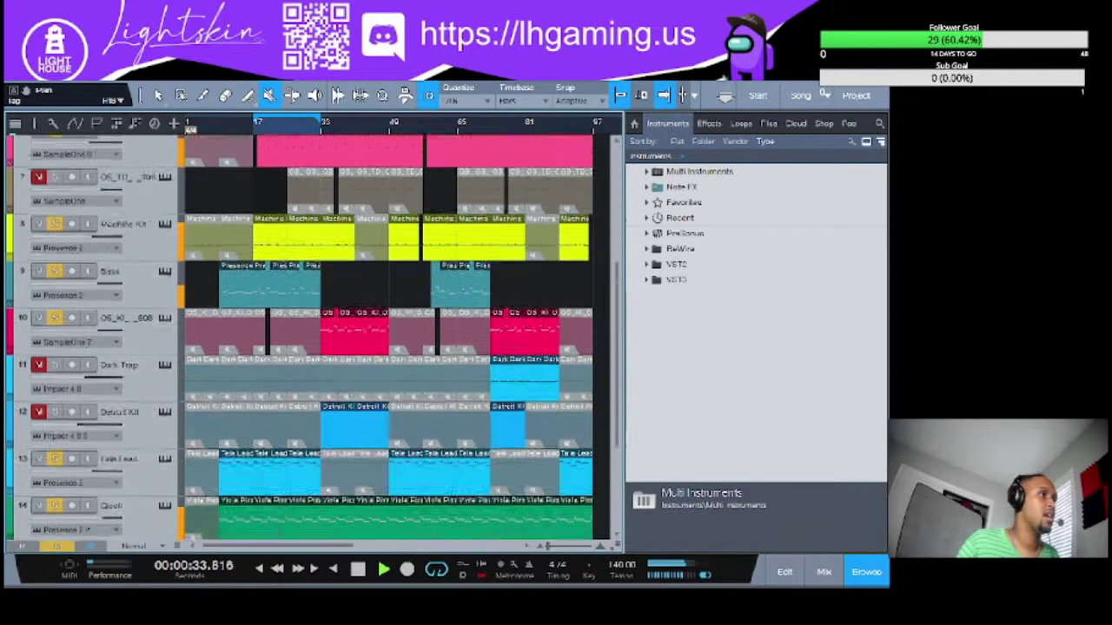
{"action": "scroll", "coordinate": [391, 339], "scroll_direction": "up", "scroll_amount": 8}
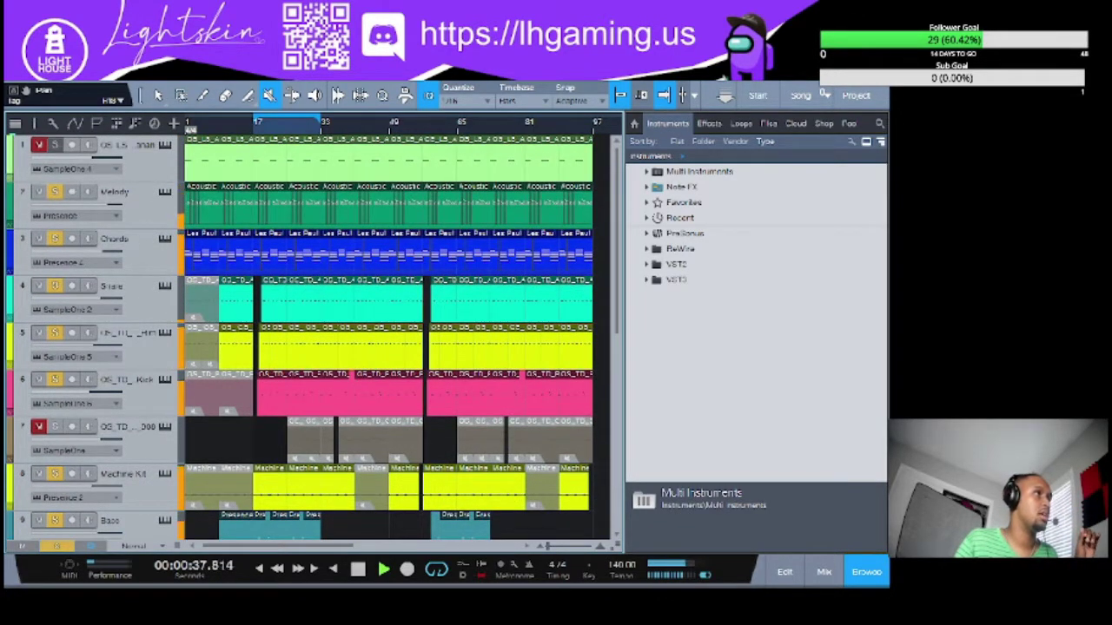
{"action": "left_click", "coordinate": [55, 144]}
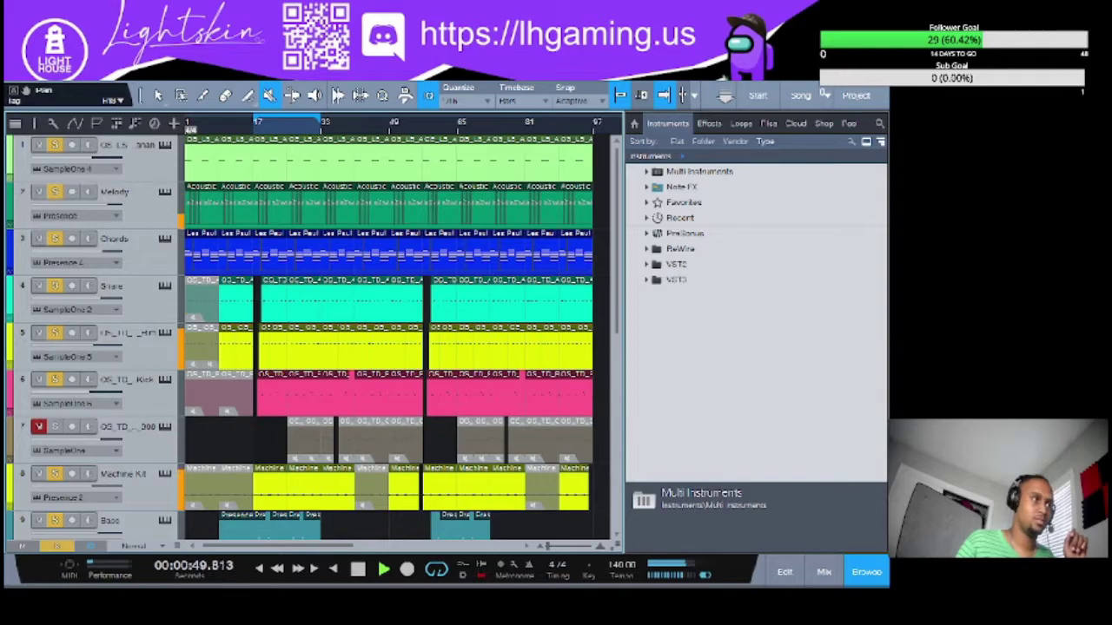
Turn off looping, solo the Detroit Kit and Cello Staccato tracks, and stop playback after listening to the section that follows
{"action": "scroll", "coordinate": [389, 339], "scroll_direction": "down", "scroll_amount": 3}
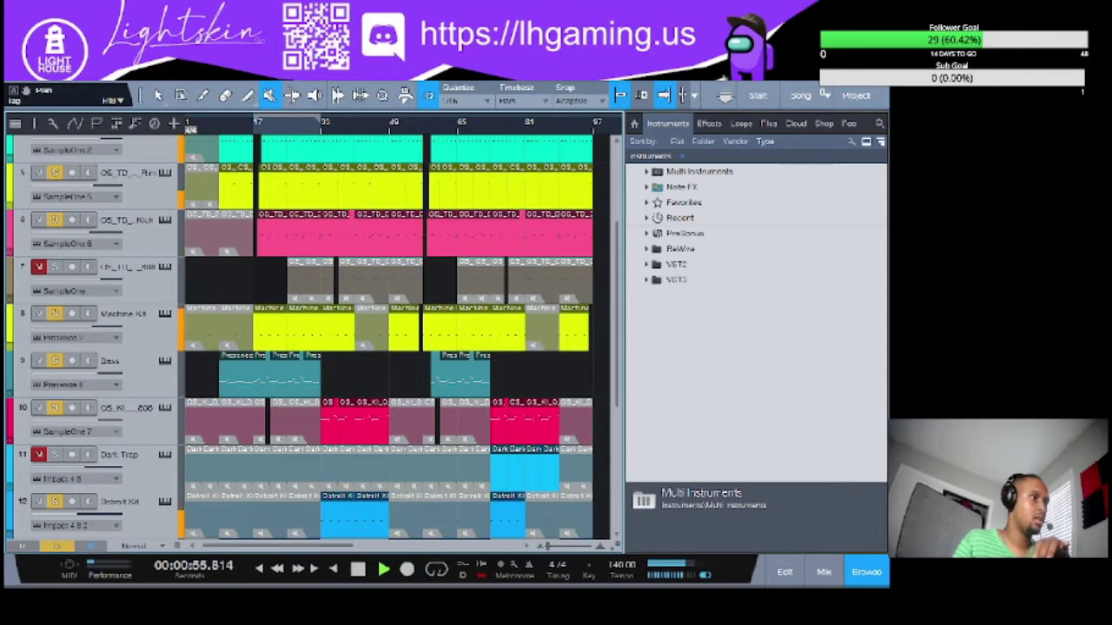
{"action": "scroll", "coordinate": [389, 339], "scroll_direction": "up", "scroll_amount": 1}
{"action": "scroll", "coordinate": [389, 339], "scroll_direction": "down", "scroll_amount": 1}
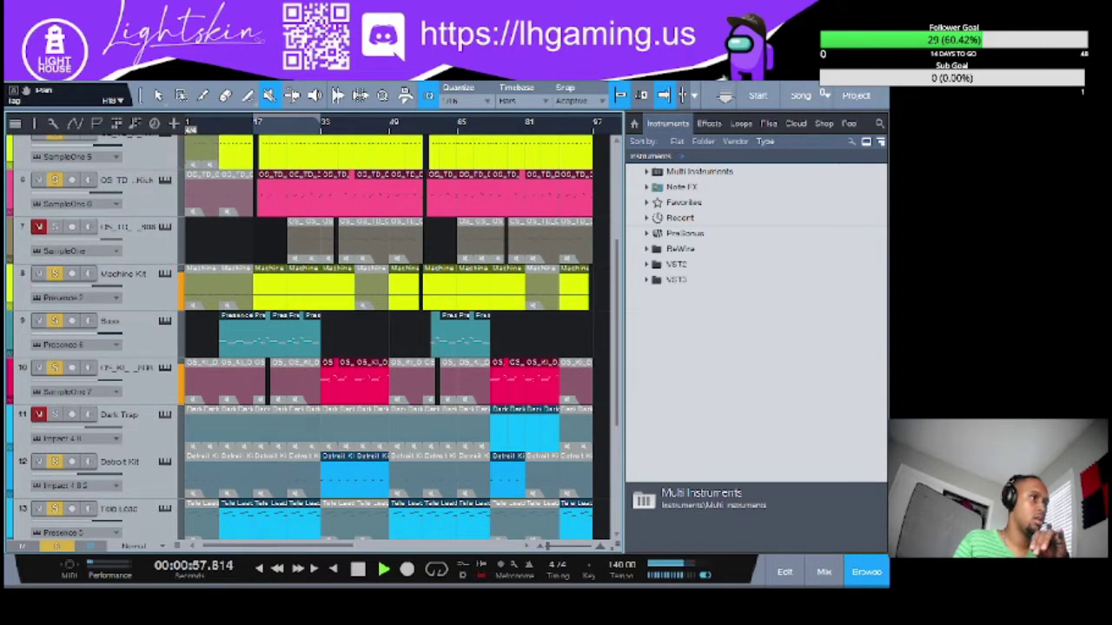
{"action": "scroll", "coordinate": [389, 339], "scroll_direction": "down", "scroll_amount": 1}
{"action": "scroll", "coordinate": [389, 339], "scroll_direction": "down", "scroll_amount": 2}
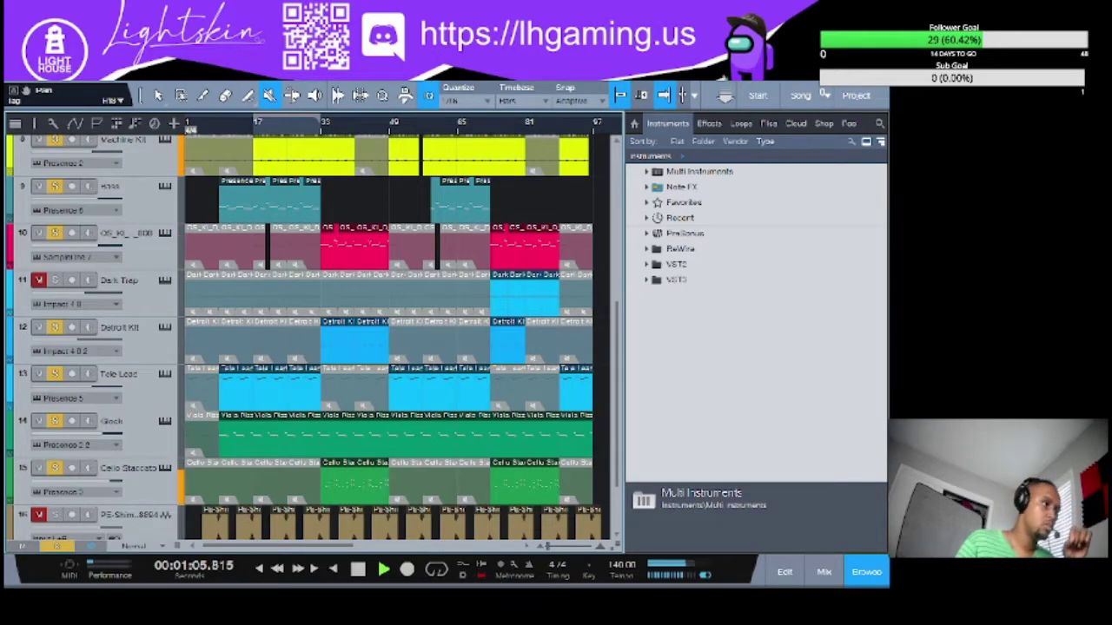
{"action": "key", "text": "space"}
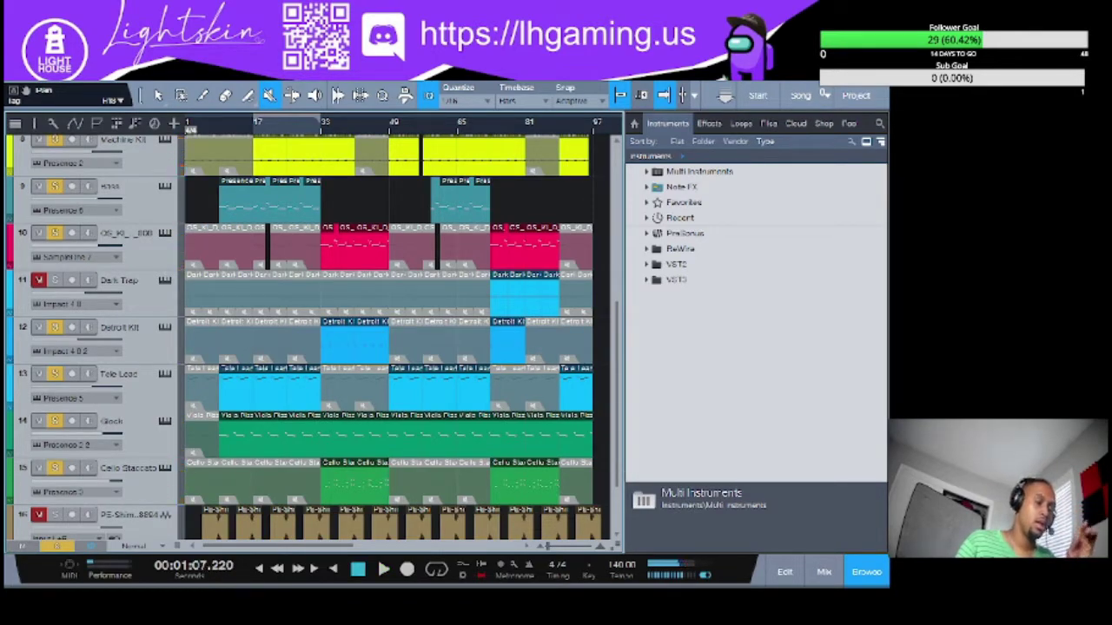